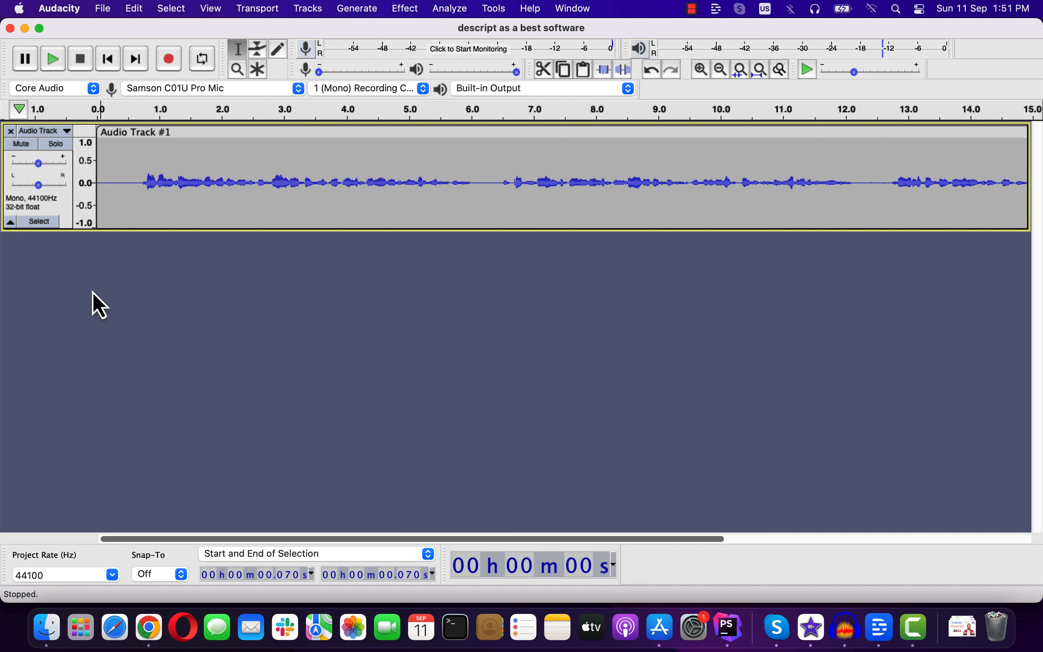
Play the raw voice recording from the start of the track.
{"action": "left_click", "coordinate": [100, 183]}
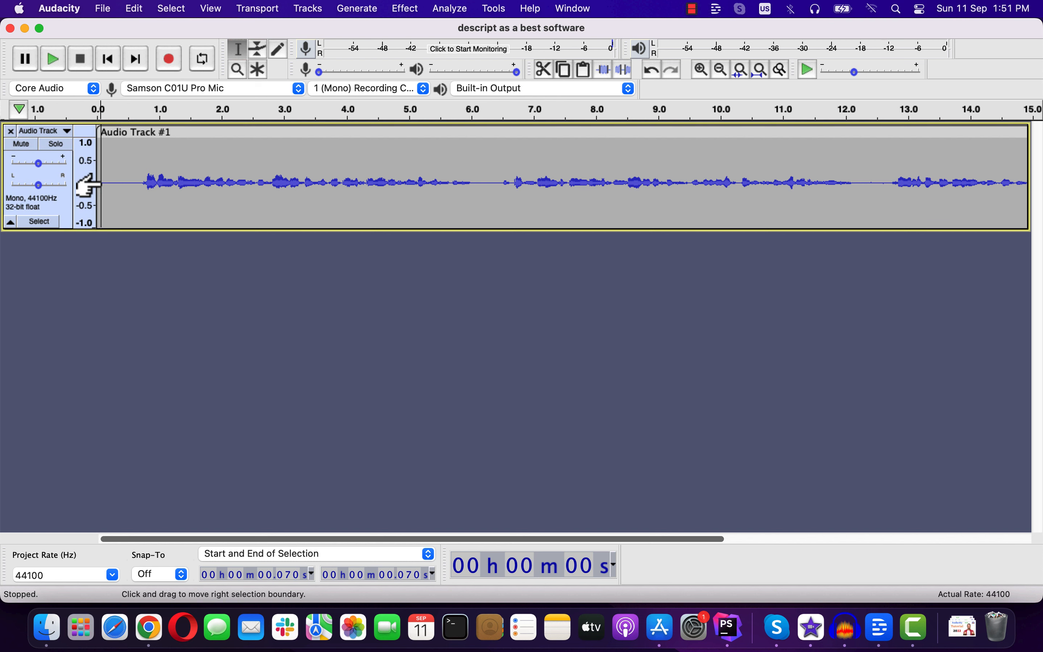
{"action": "key", "text": "space"}
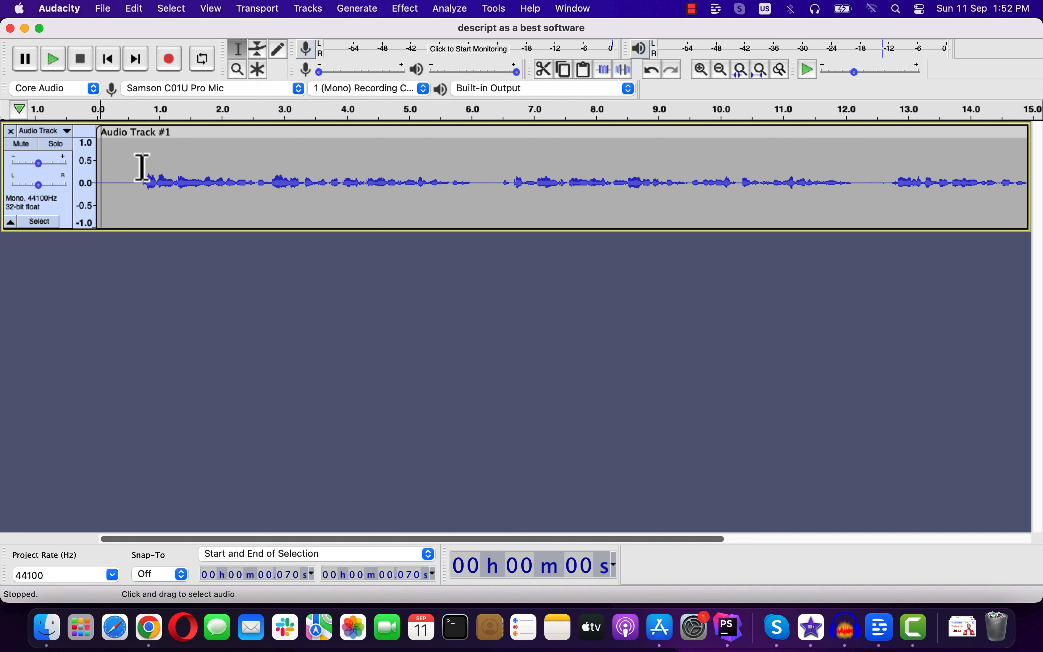
Export the whole track as a WAV file named "sample from audacity" in the Sample Audio folder.
{"action": "key", "text": "super+a"}
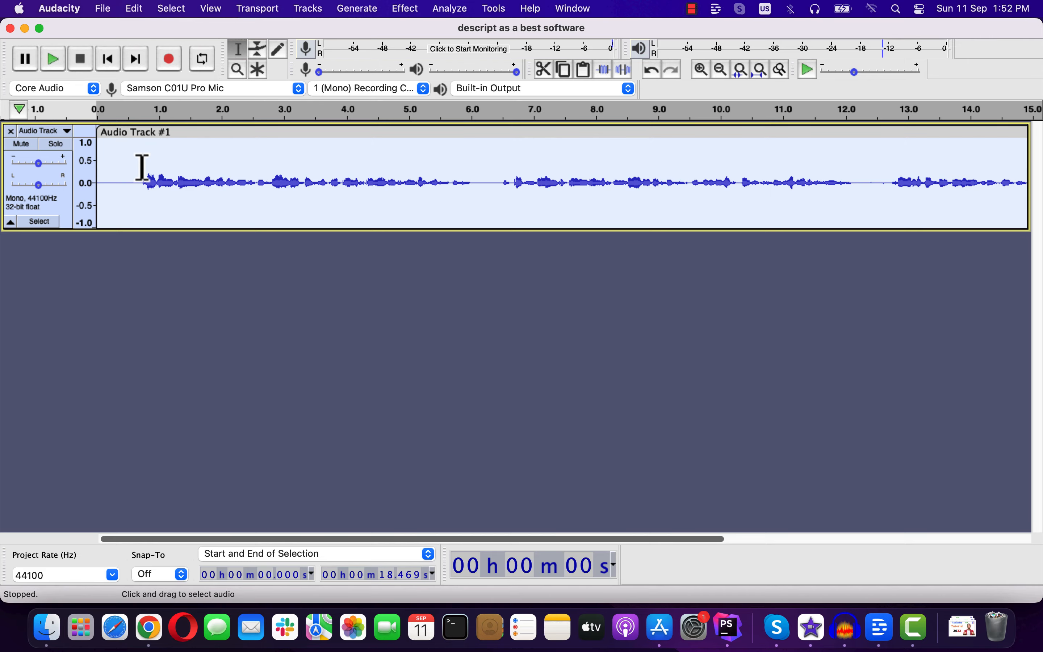
{"action": "left_click", "coordinate": [103, 9]}
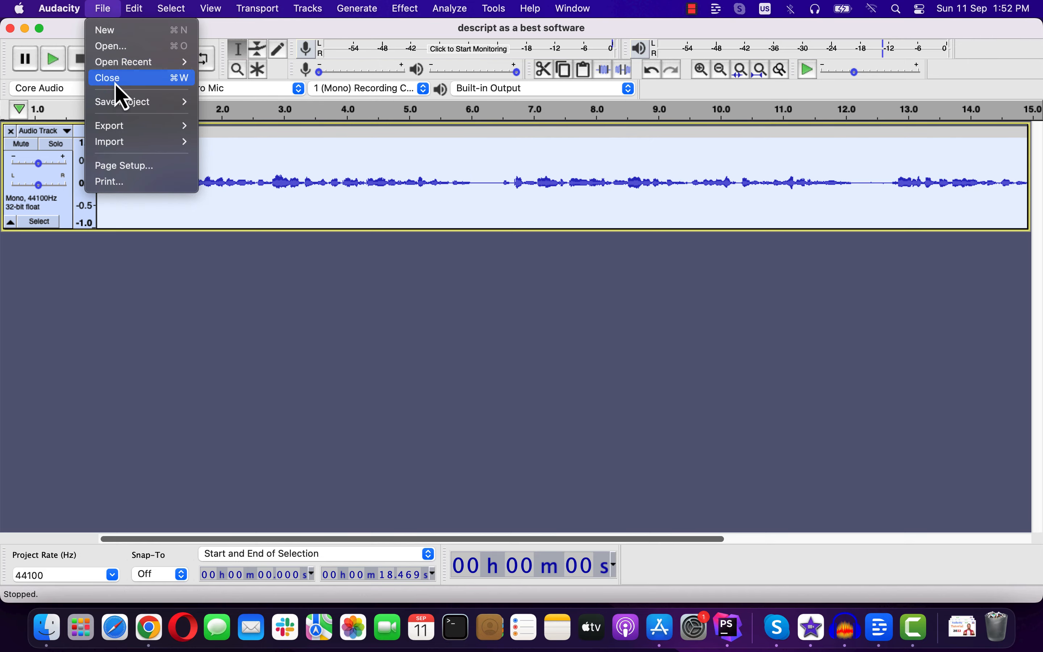
{"action": "mouse_move", "coordinate": [129, 126]}
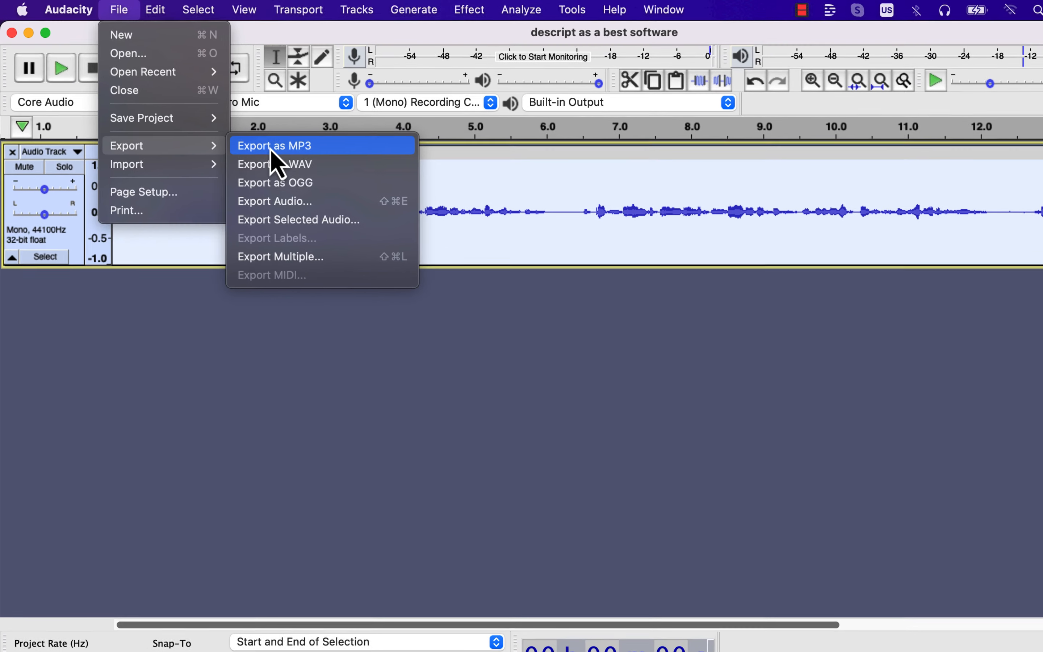
{"action": "left_click", "coordinate": [259, 154]}
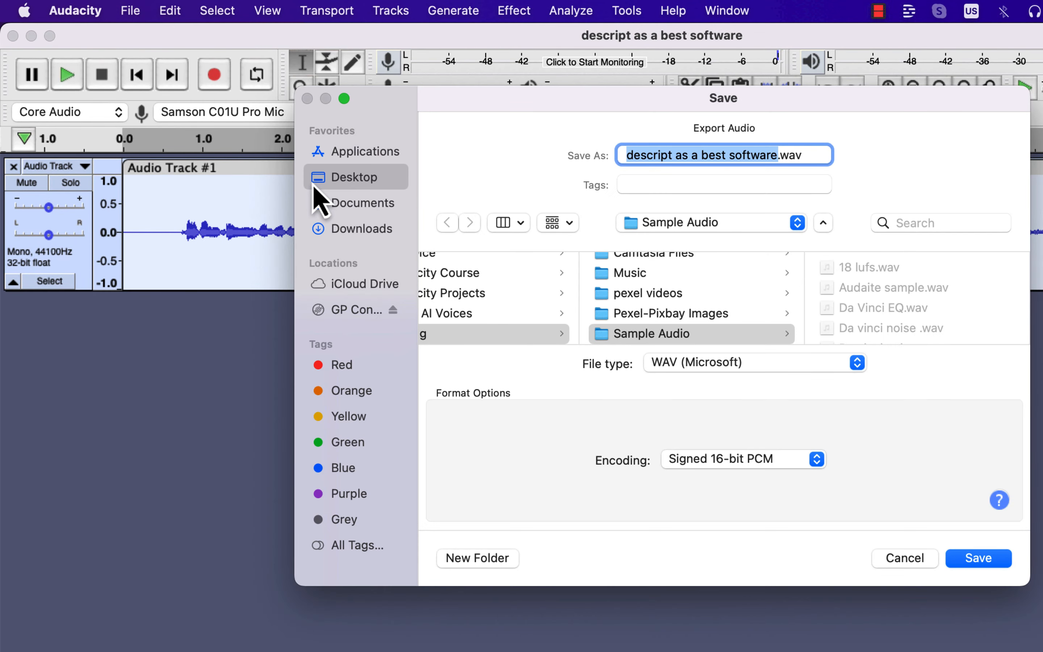
{"action": "type", "text": "sample"}
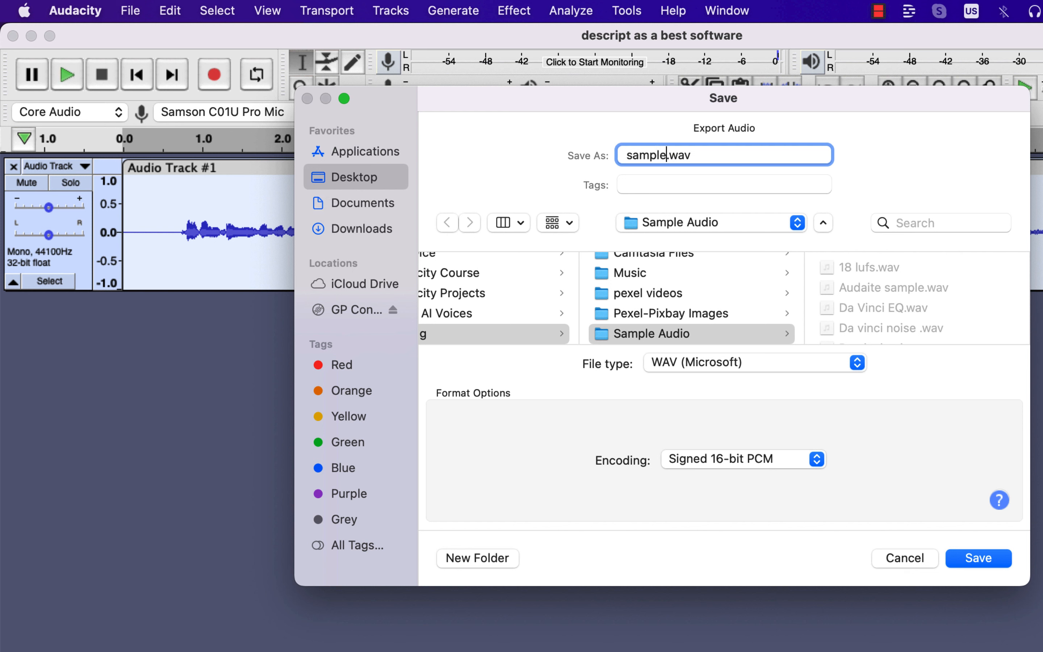
{"action": "type", "text": " from audacity"}
{"action": "key", "text": "Return"}
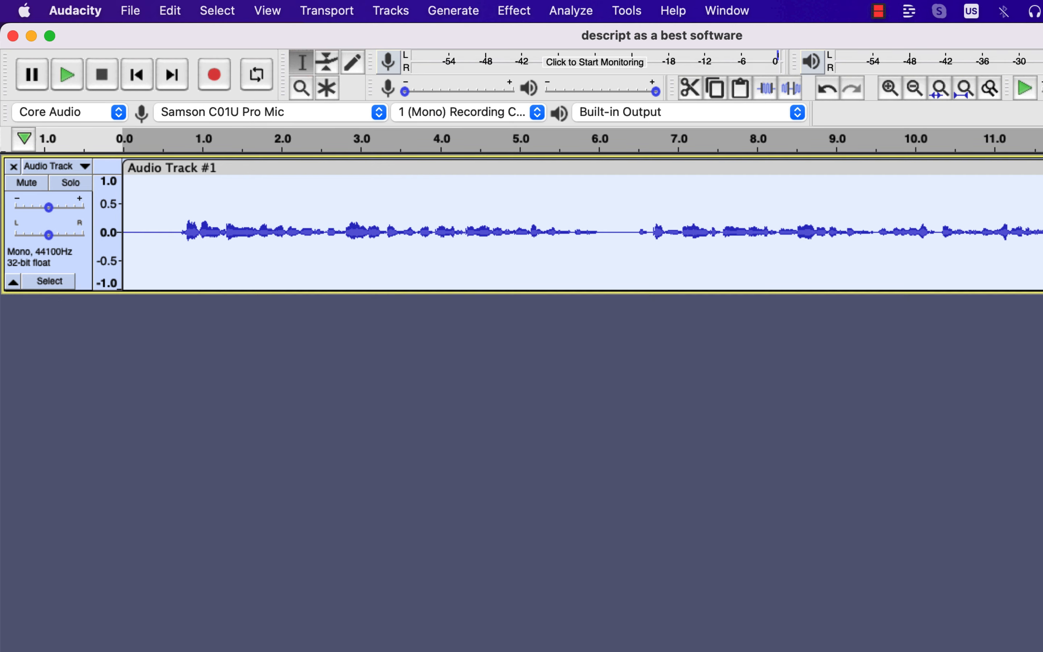
{"action": "key", "text": "Return"}
Switch to Descript and create a new project named "improve audio" in My Workspace.
{"action": "key", "text": "super+Tab"}
{"action": "key", "text": "super+Tab"}
{"action": "key", "text": "super+Tab"}
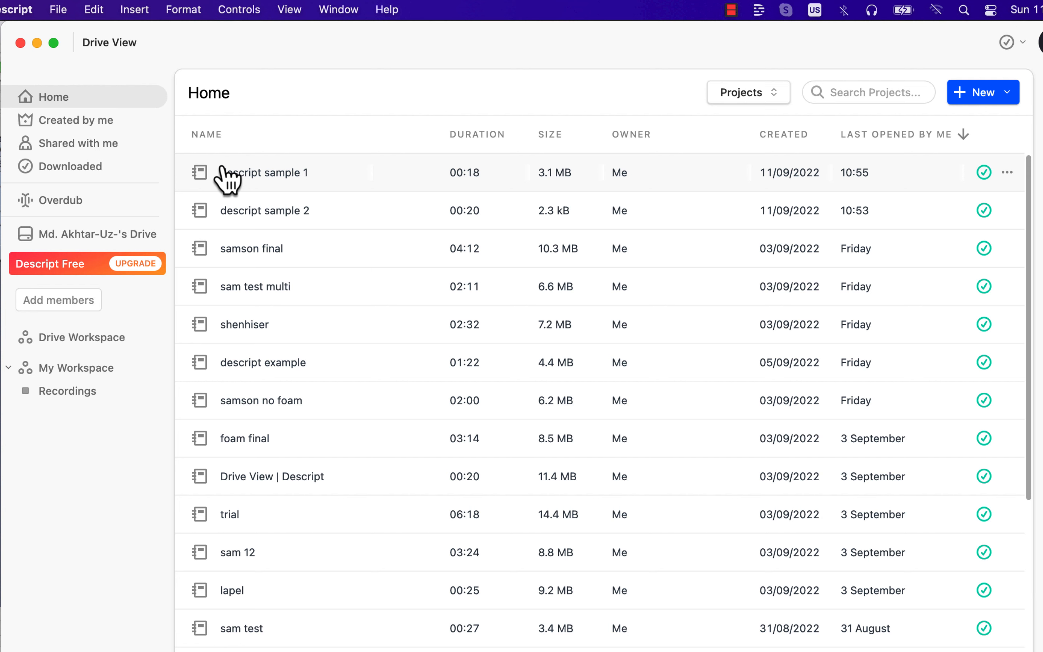
{"action": "left_click", "coordinate": [977, 97]}
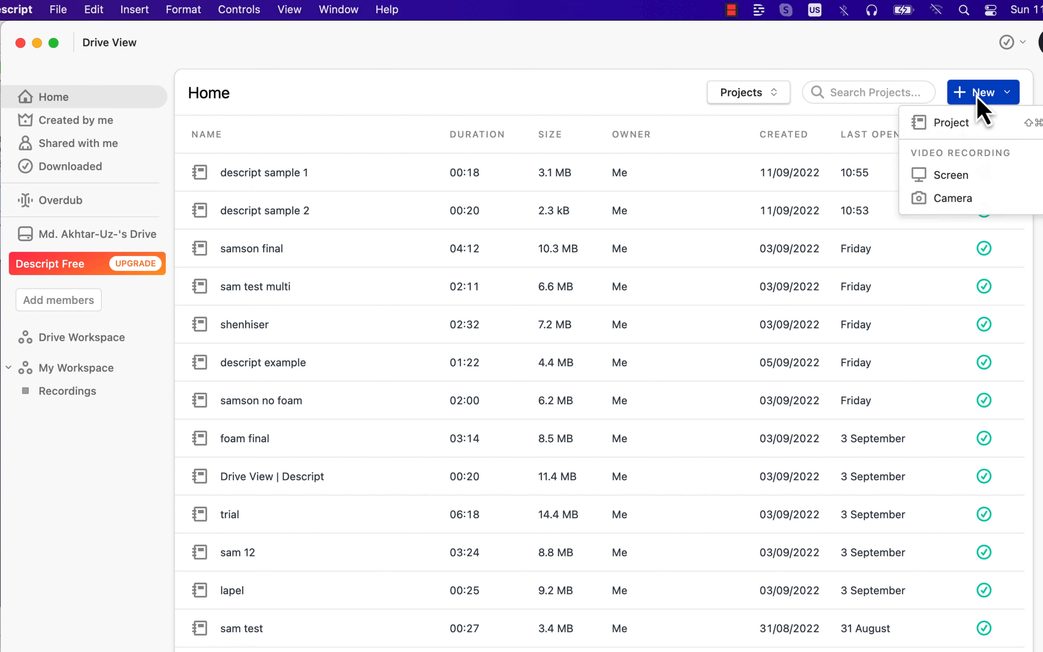
{"action": "left_click", "coordinate": [969, 129]}
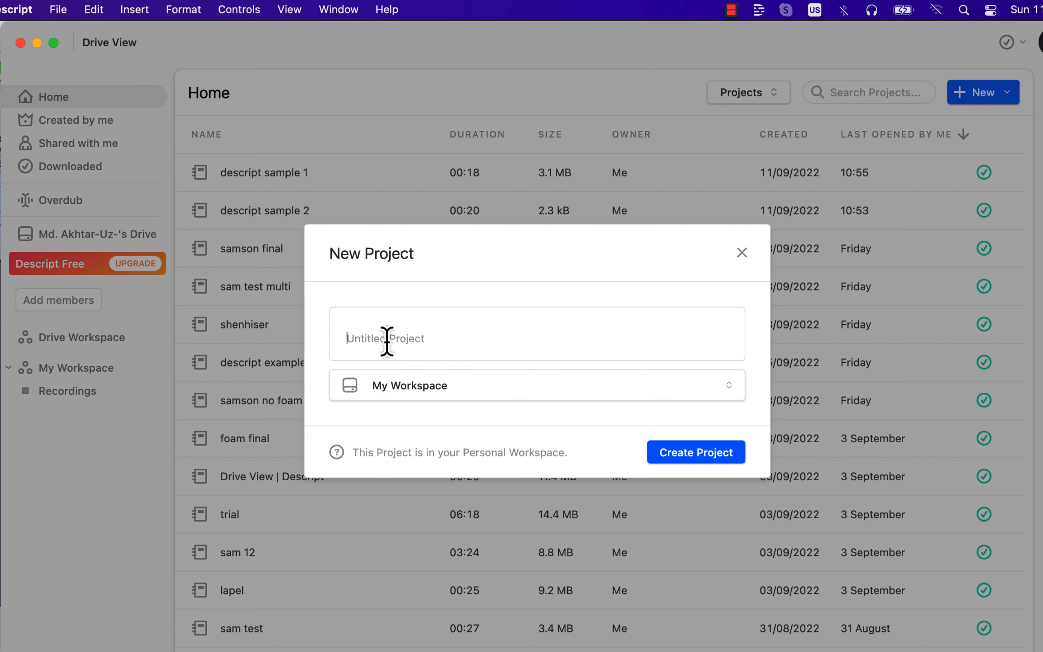
{"action": "type", "text": "improve audio"}
{"action": "left_click", "coordinate": [676, 451]}
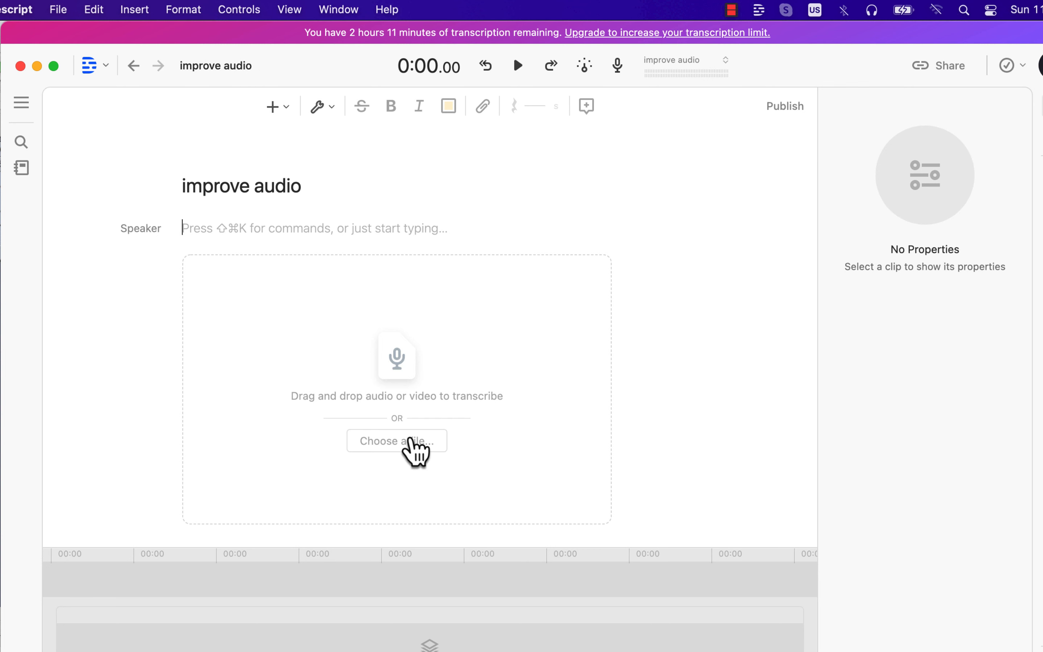
Import "sample from audacity.wav" from the Sample Audio folder into the project and accept its transcription in English.
{"action": "left_click", "coordinate": [410, 441]}
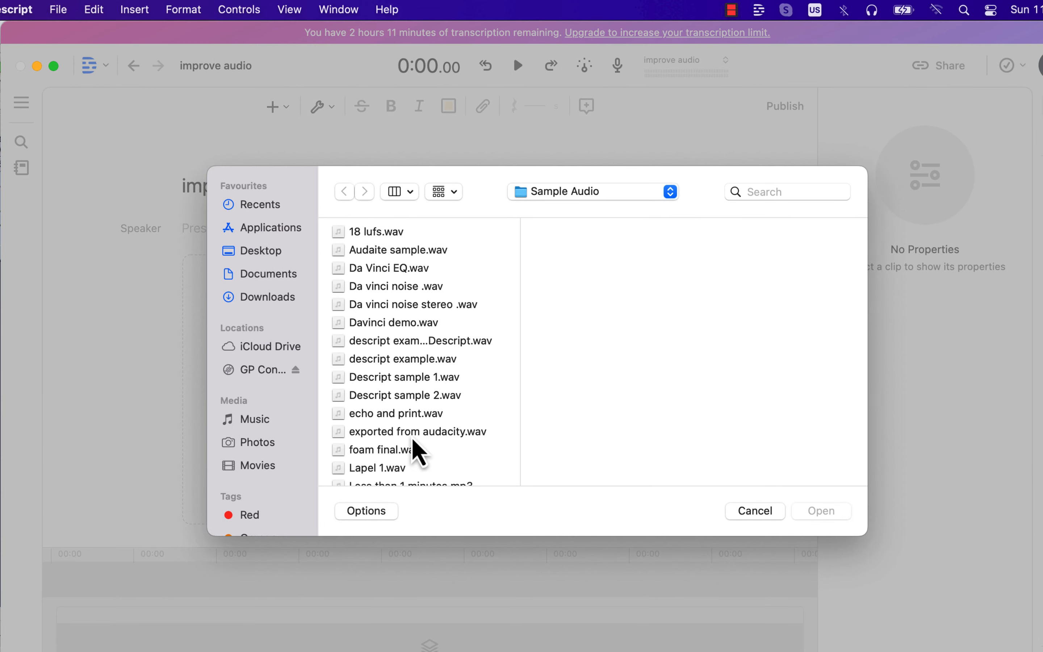
{"action": "scroll", "coordinate": [418, 451], "scroll_direction": "down", "scroll_amount": 5}
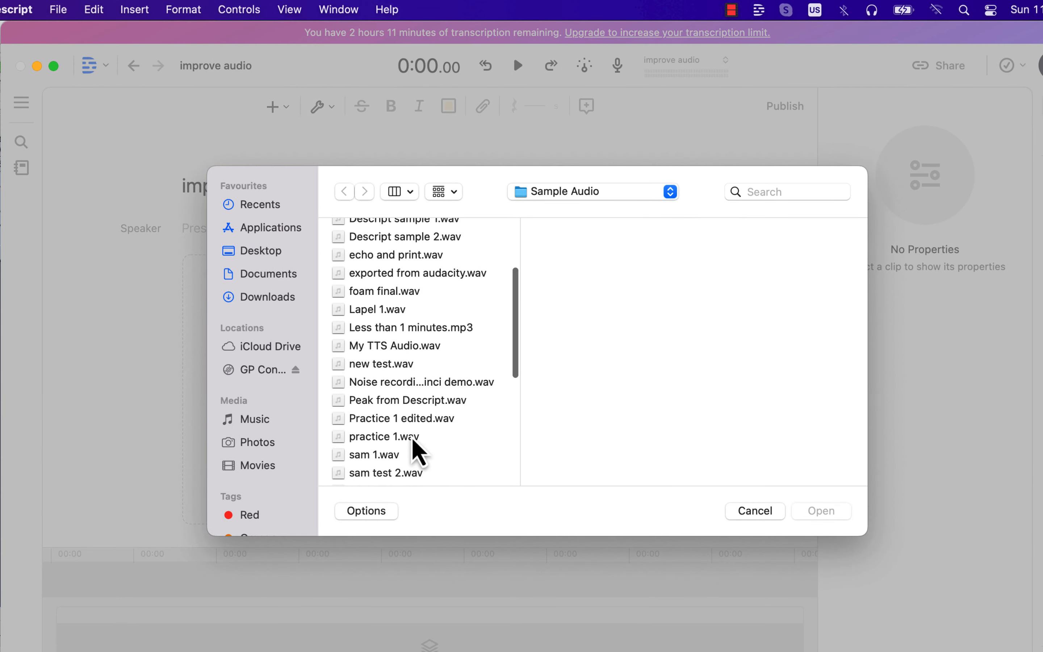
{"action": "scroll", "coordinate": [418, 451], "scroll_direction": "down", "scroll_amount": 4}
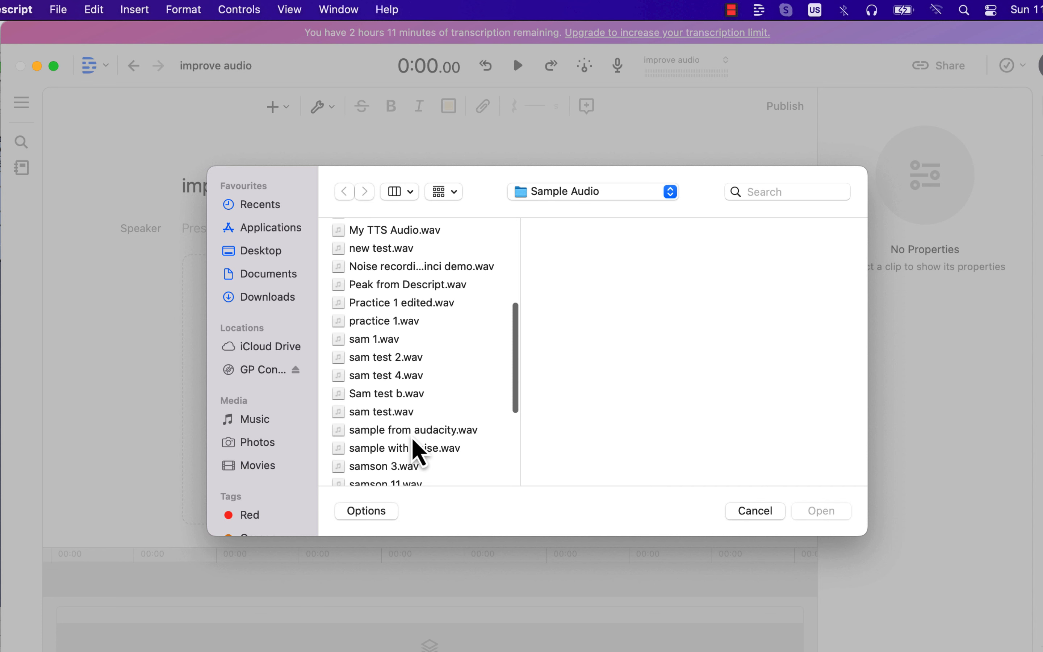
{"action": "scroll", "coordinate": [414, 441], "scroll_direction": "down", "scroll_amount": 2}
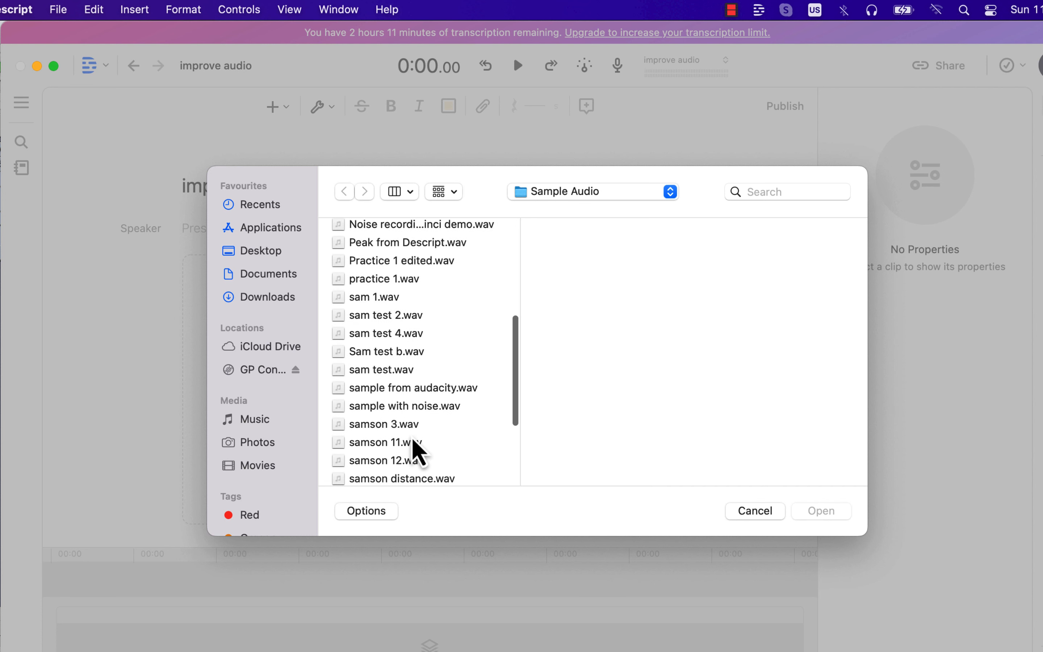
{"action": "left_click", "coordinate": [431, 390]}
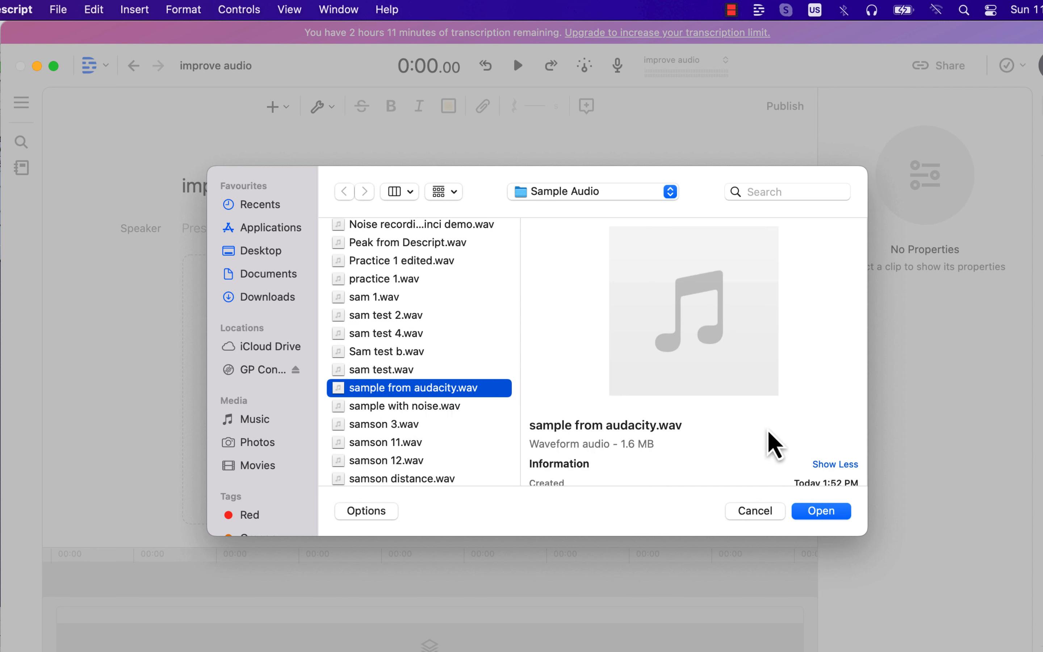
{"action": "left_click", "coordinate": [829, 514]}
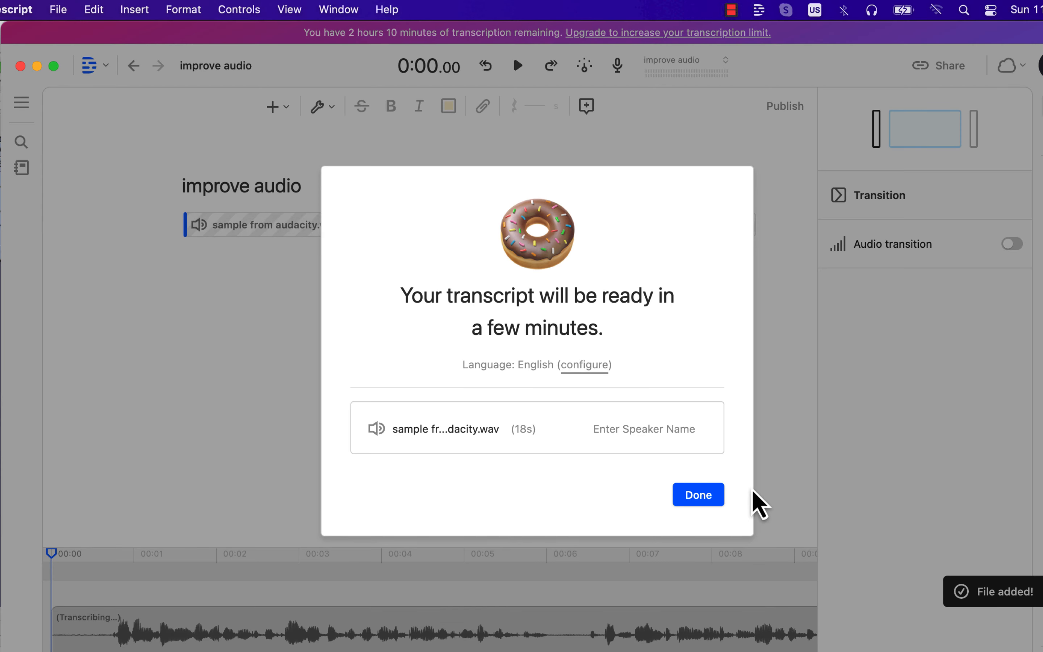
{"action": "left_click", "coordinate": [711, 498]}
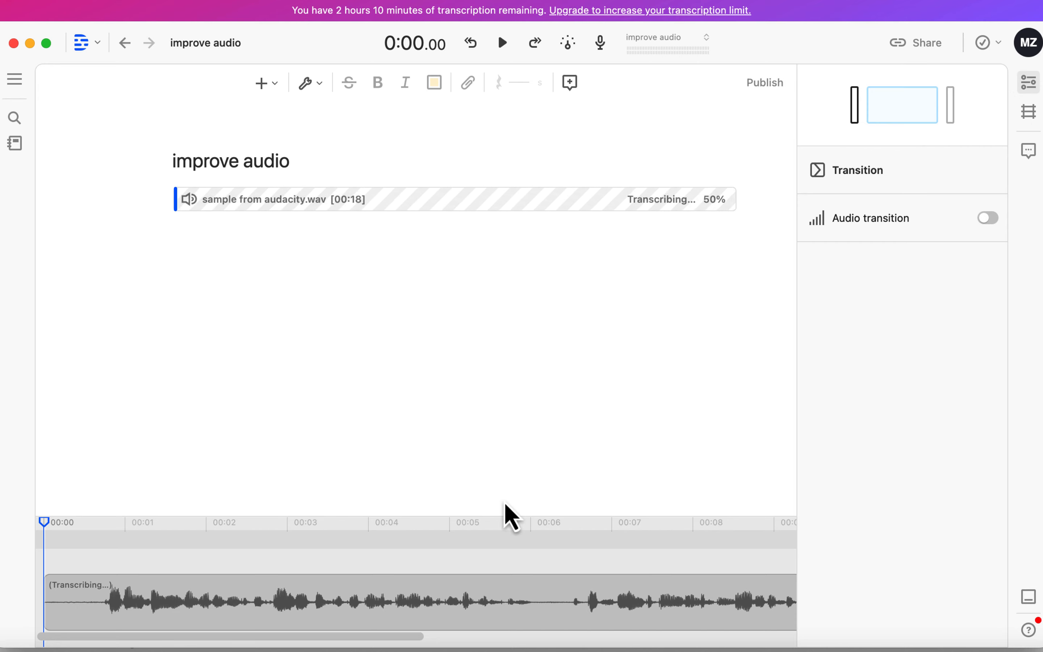
Apply the Studio Sound audio repair effect to the imported audio clip.
{"action": "left_click", "coordinate": [464, 609]}
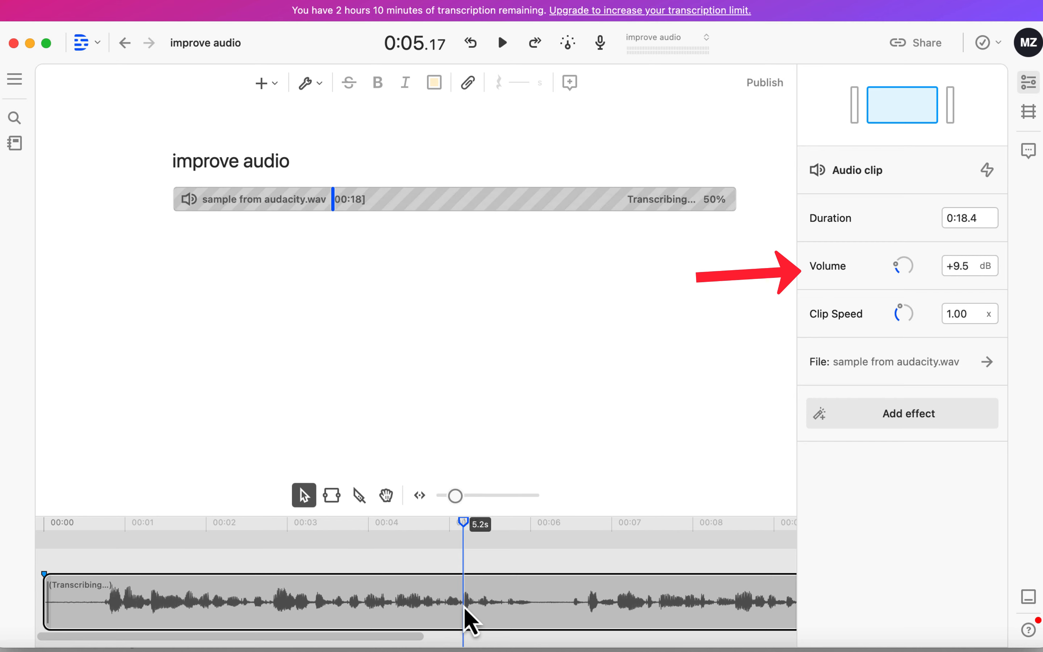
{"action": "left_click", "coordinate": [916, 417]}
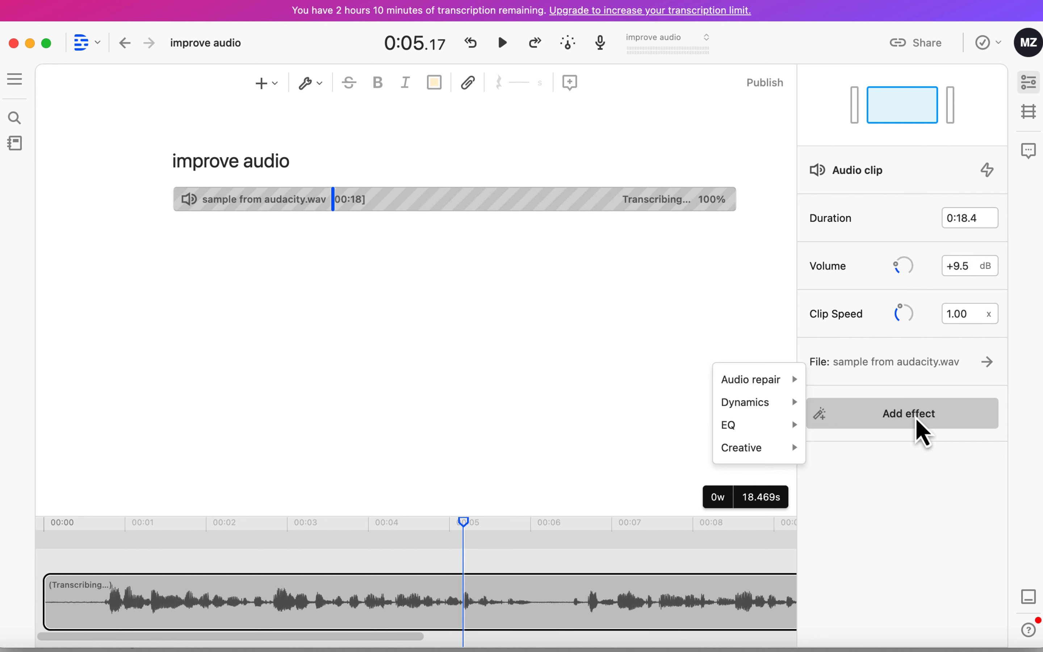
{"action": "mouse_move", "coordinate": [780, 381]}
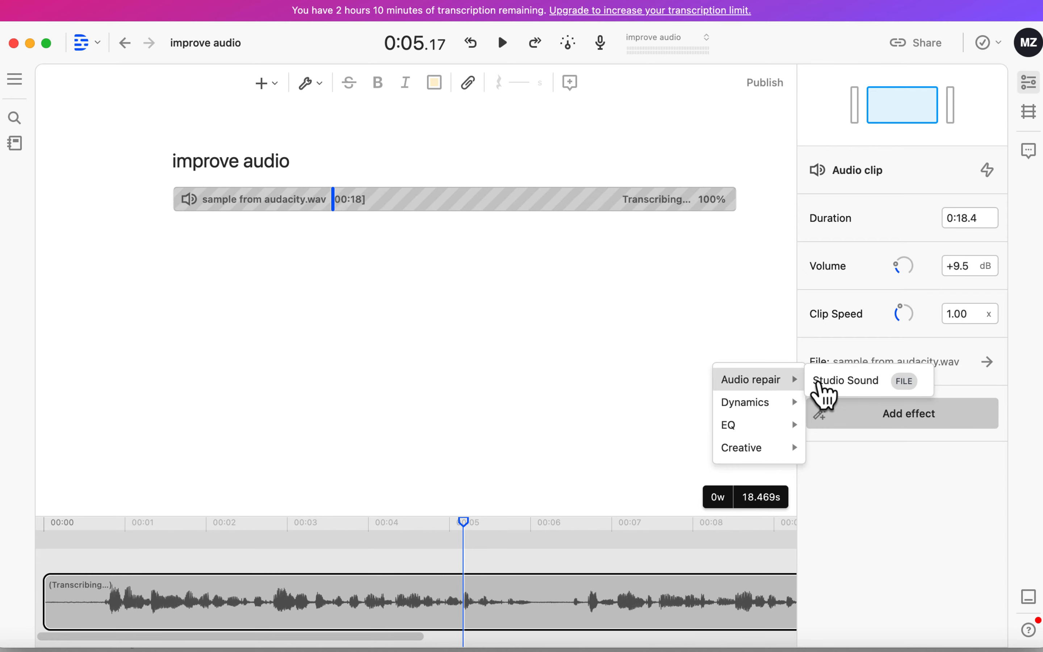
{"action": "left_click", "coordinate": [830, 382]}
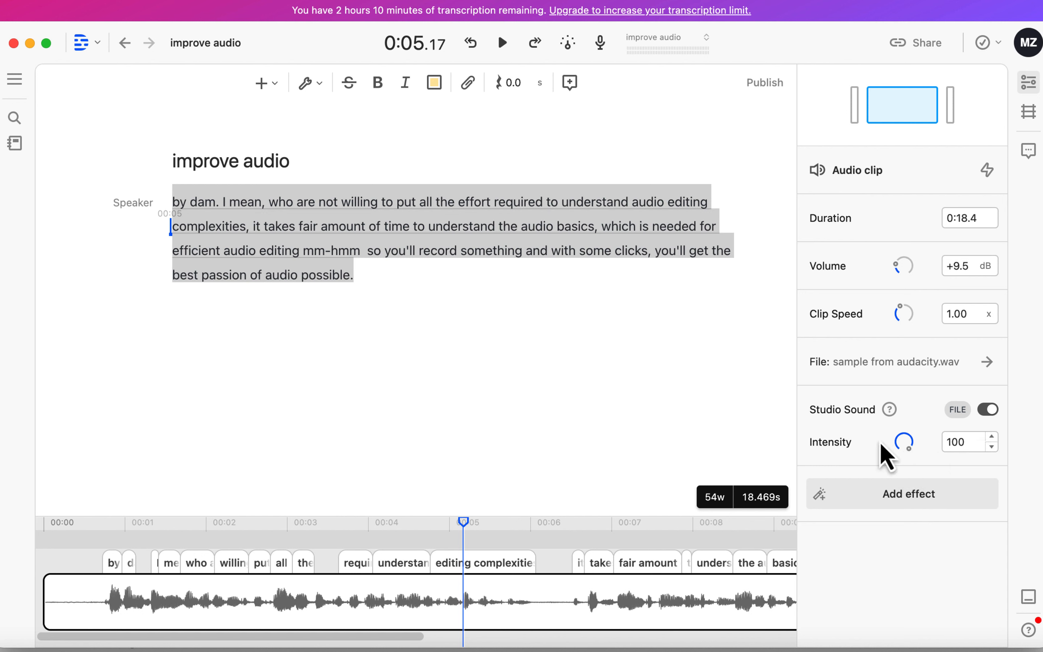
Listen to the clip with Studio Sound applied, from near its beginning.
{"action": "left_click", "coordinate": [55, 600]}
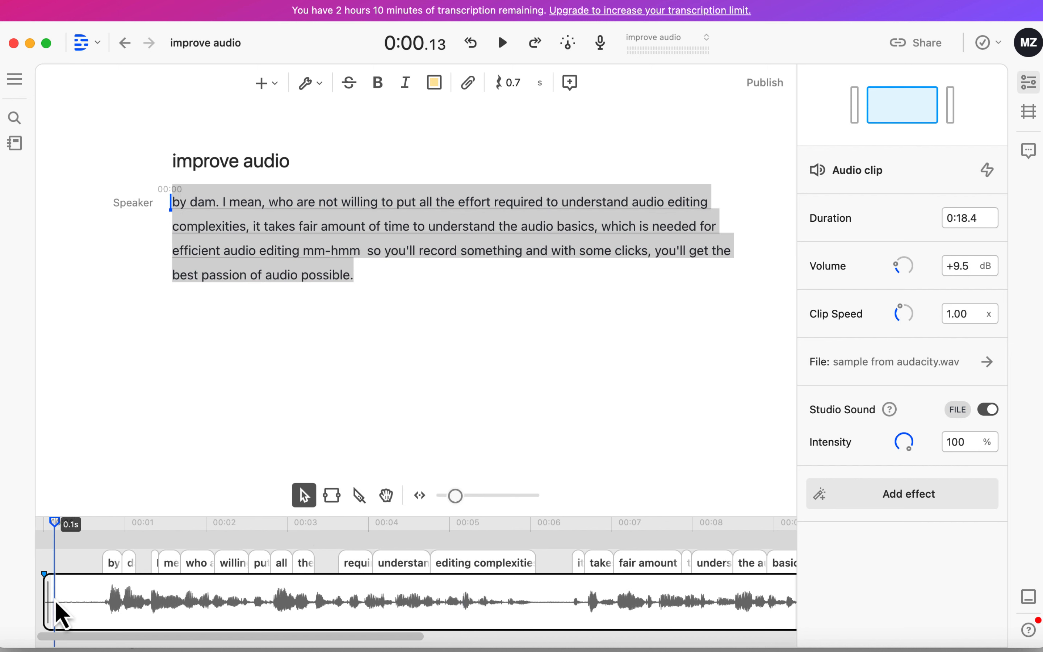
{"action": "key", "text": "space"}
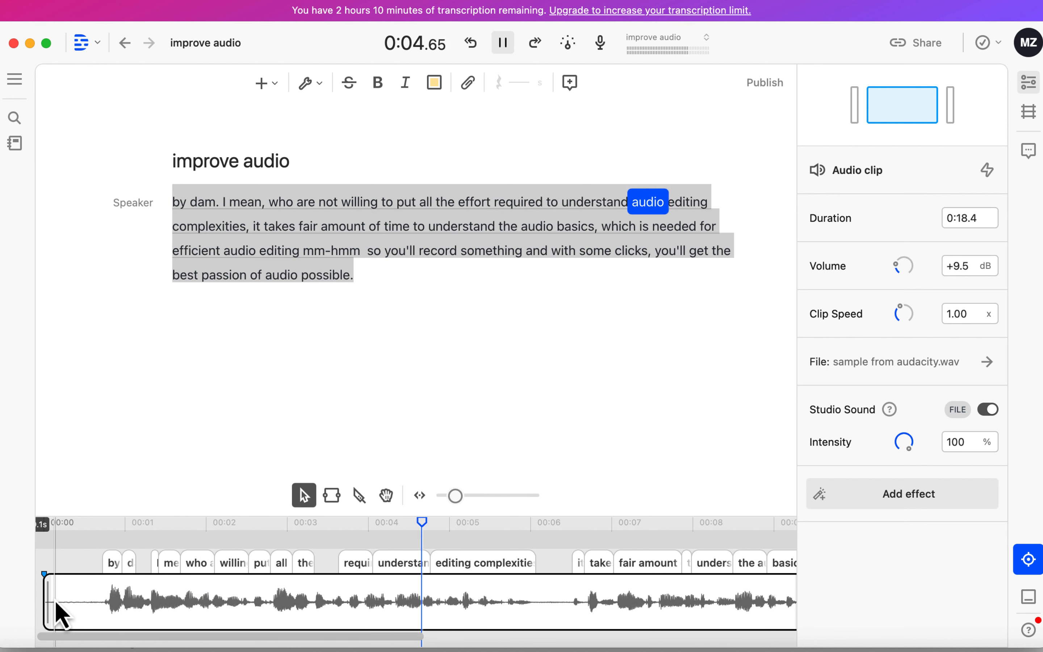
{"action": "key", "text": "space"}
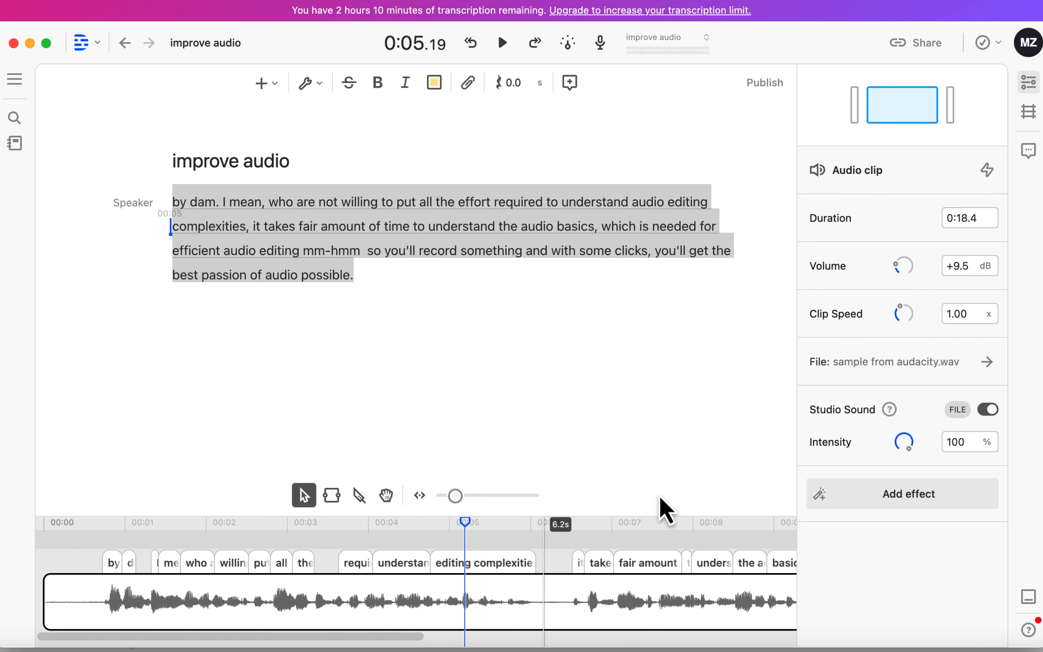
{"action": "left_click", "coordinate": [909, 504]}
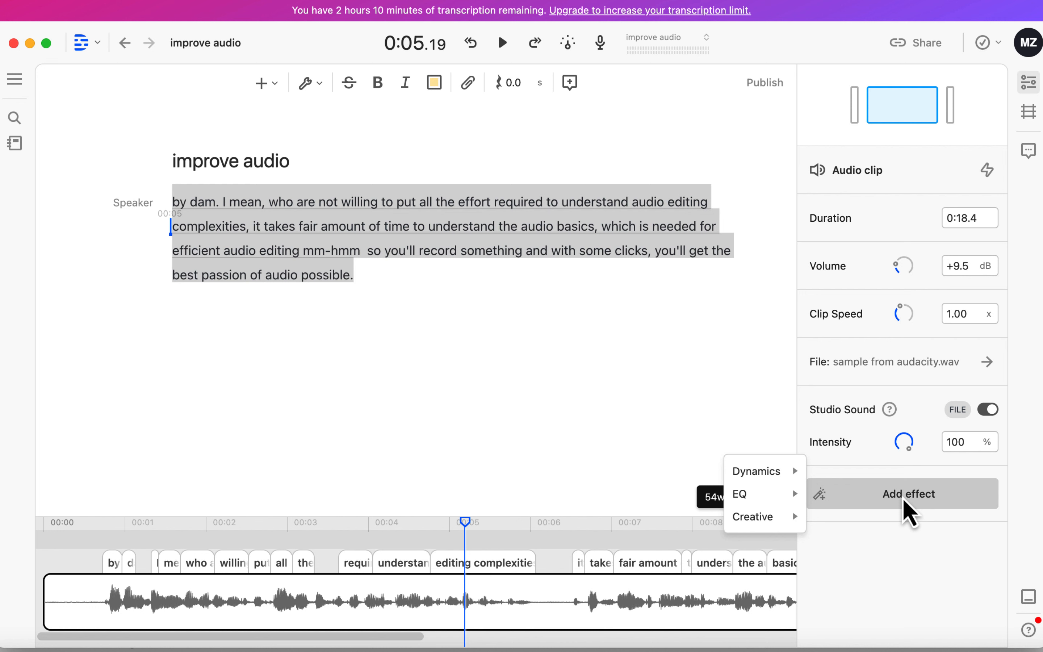
{"action": "mouse_move", "coordinate": [759, 475]}
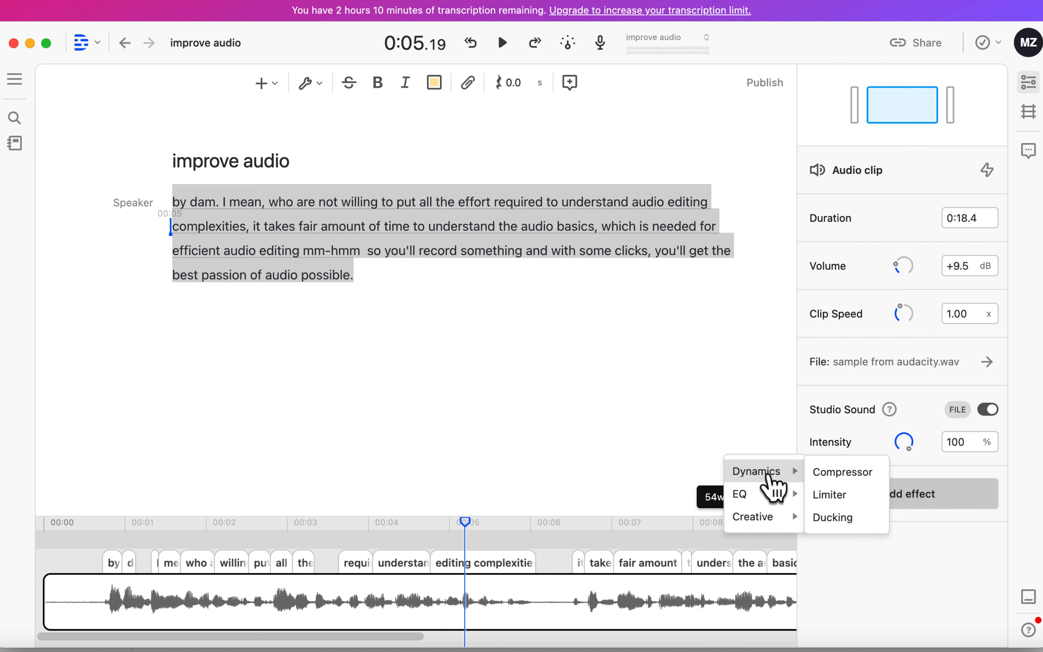
{"action": "mouse_move", "coordinate": [785, 496]}
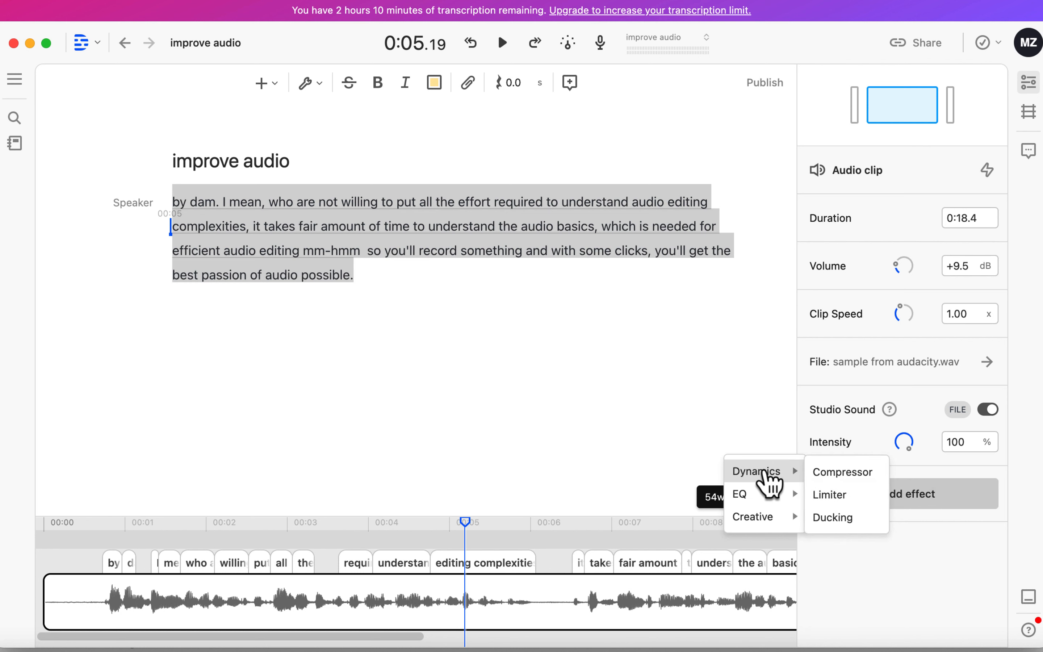
Play the clip from near its start and add a Compressor effect with default settings during playback.
{"action": "left_click", "coordinate": [65, 594]}
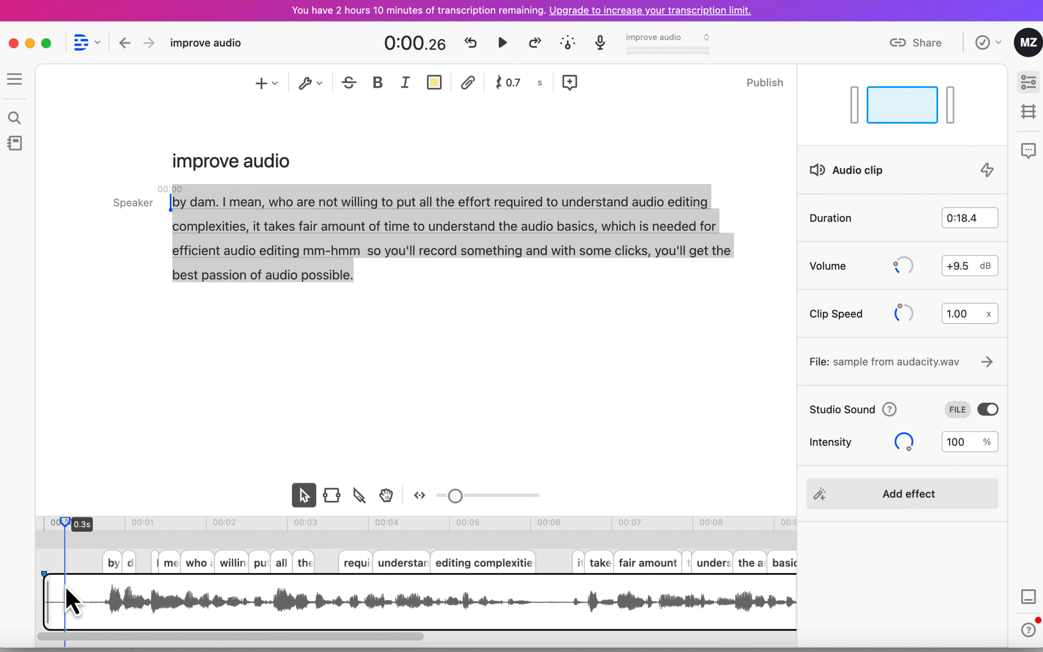
{"action": "key", "text": "space"}
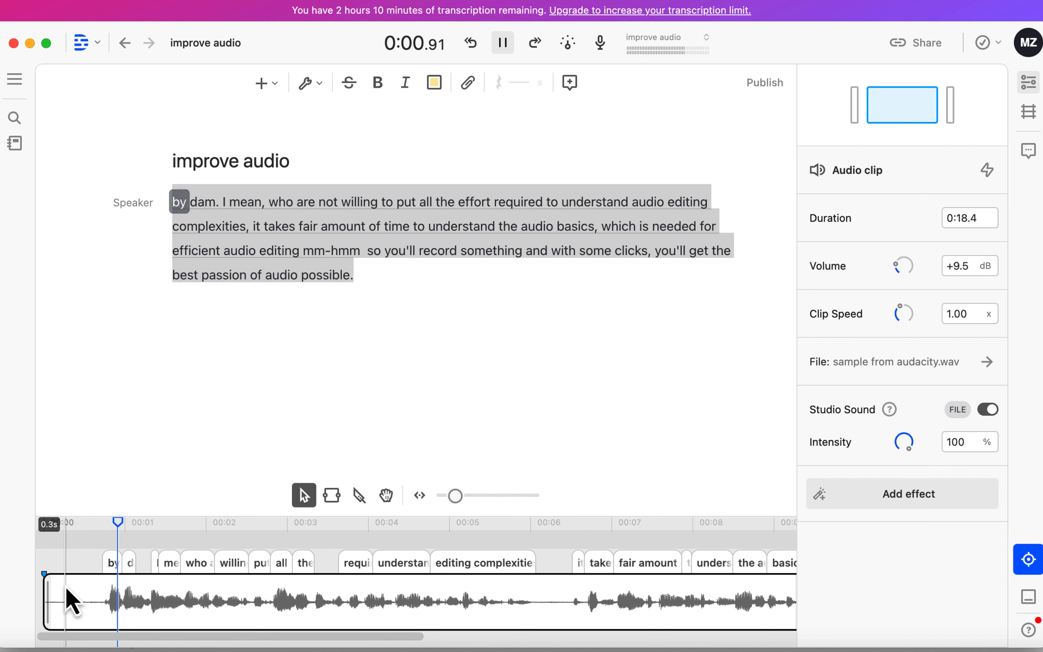
{"action": "left_click", "coordinate": [884, 502]}
{"action": "mouse_move", "coordinate": [764, 474]}
{"action": "left_click", "coordinate": [833, 473]}
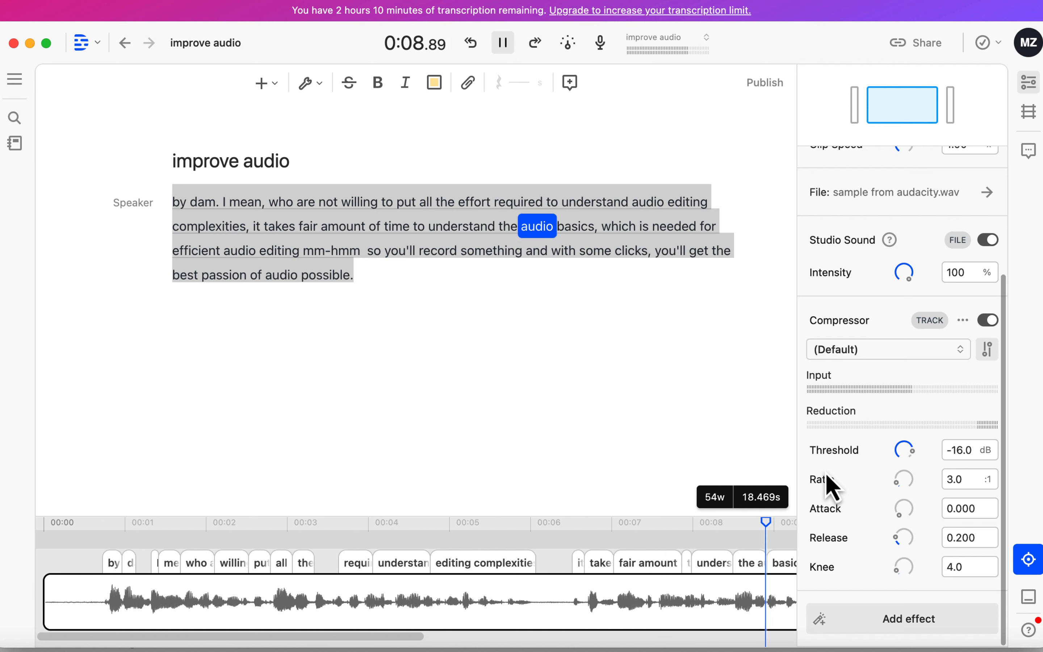
{"action": "key", "text": "space"}
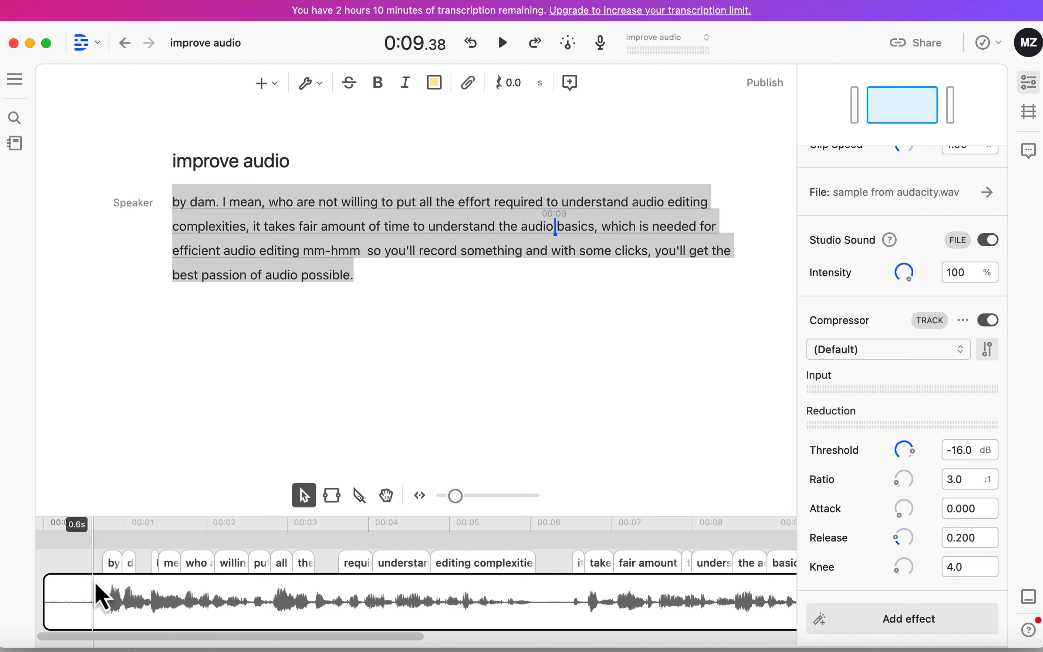
Replay the clip from near its start and set the compressor threshold to -15 dB while listening.
{"action": "left_click", "coordinate": [81, 597]}
{"action": "key", "text": "space"}
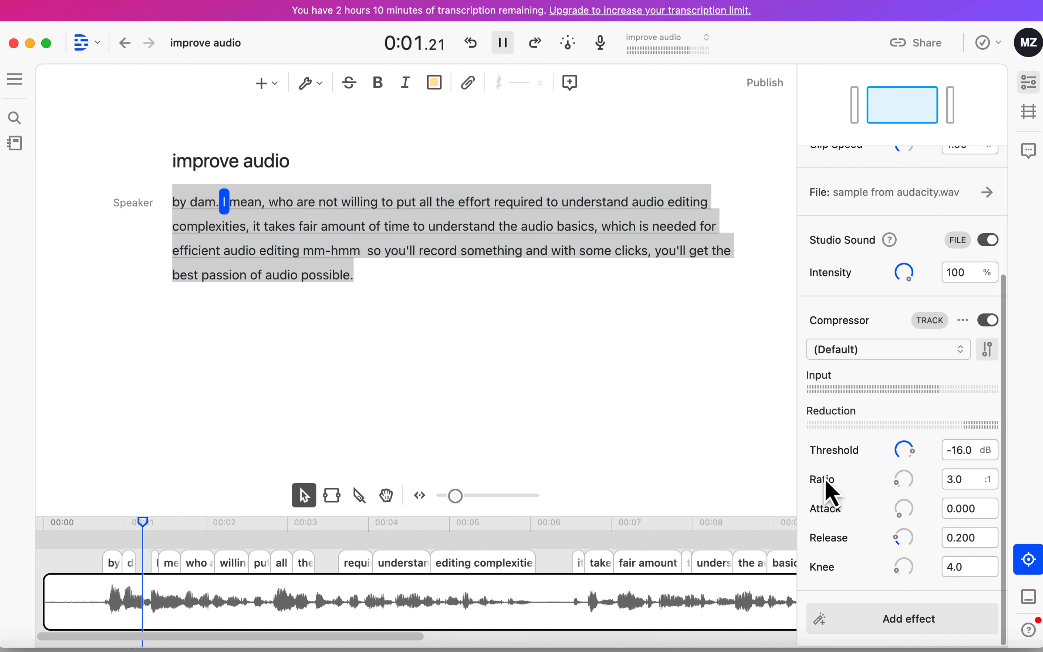
{"action": "left_click", "coordinate": [993, 446]}
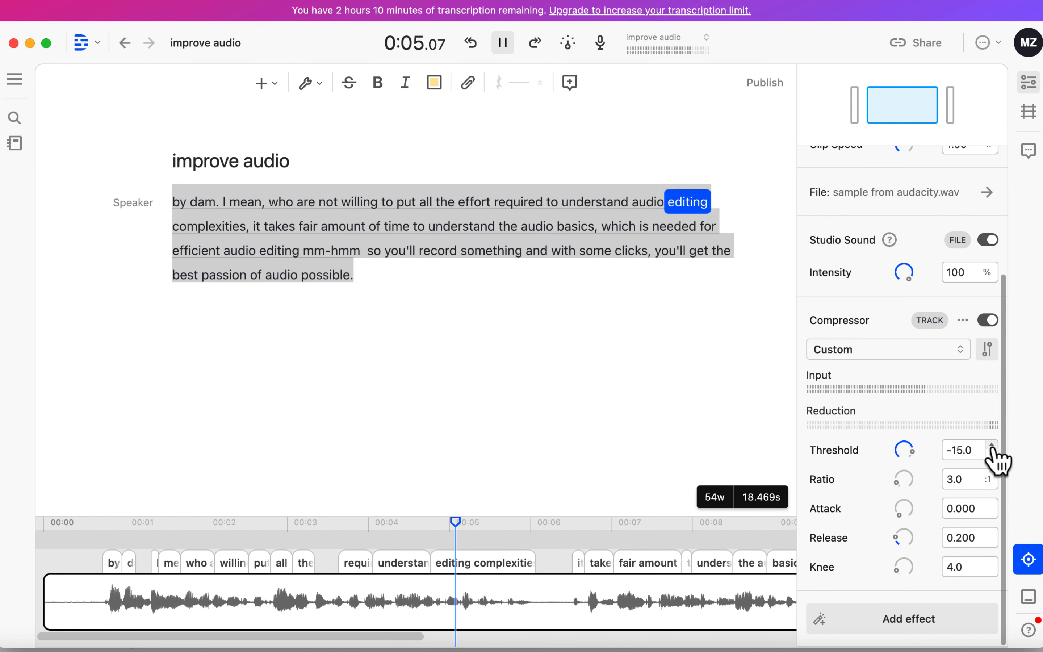
Raise the compressor threshold to -9 dB while the clip plays.
{"action": "left_click", "coordinate": [994, 446]}
{"action": "left_click", "coordinate": [994, 446]}
{"action": "left_click", "coordinate": [993, 446]}
{"action": "left_click", "coordinate": [993, 446]}
{"action": "left_click", "coordinate": [993, 446]}
{"action": "left_click", "coordinate": [993, 446]}
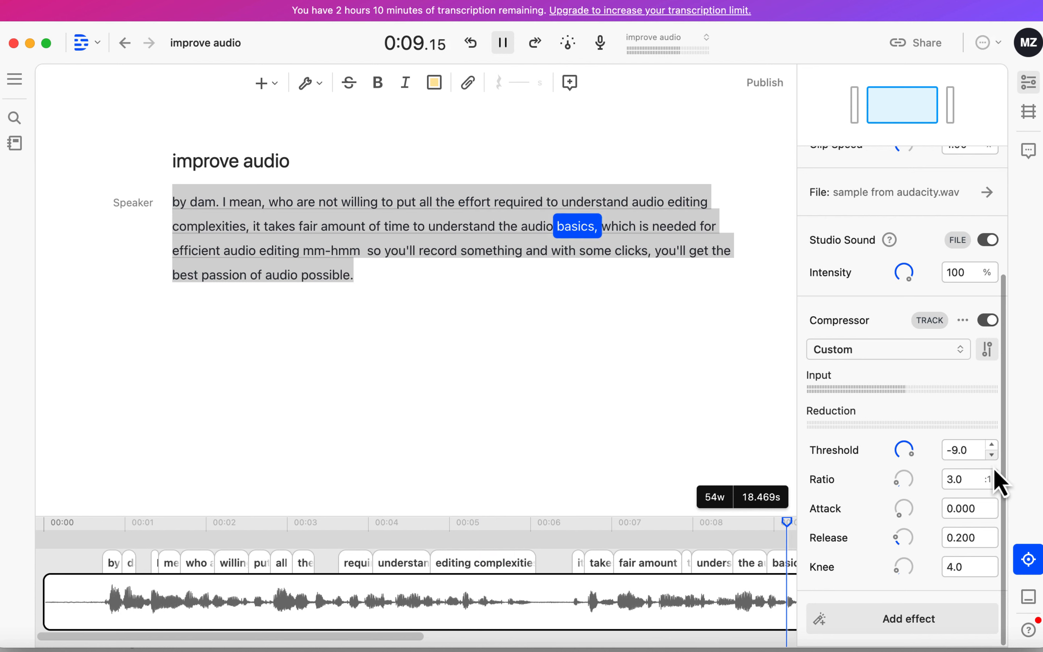
Lower the compressor threshold gradually to -21 dB while listening to the rest of the clip.
{"action": "left_click", "coordinate": [993, 456]}
{"action": "left_click", "coordinate": [993, 455]}
{"action": "left_click", "coordinate": [993, 456]}
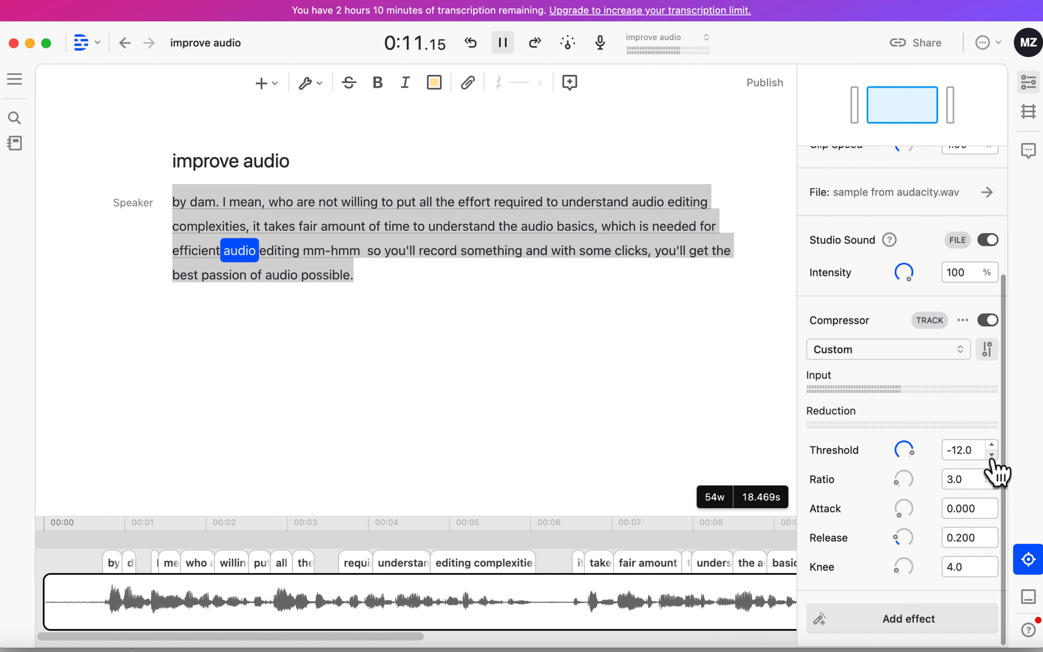
{"action": "left_click", "coordinate": [993, 456]}
{"action": "left_click", "coordinate": [993, 455]}
{"action": "left_click", "coordinate": [993, 456]}
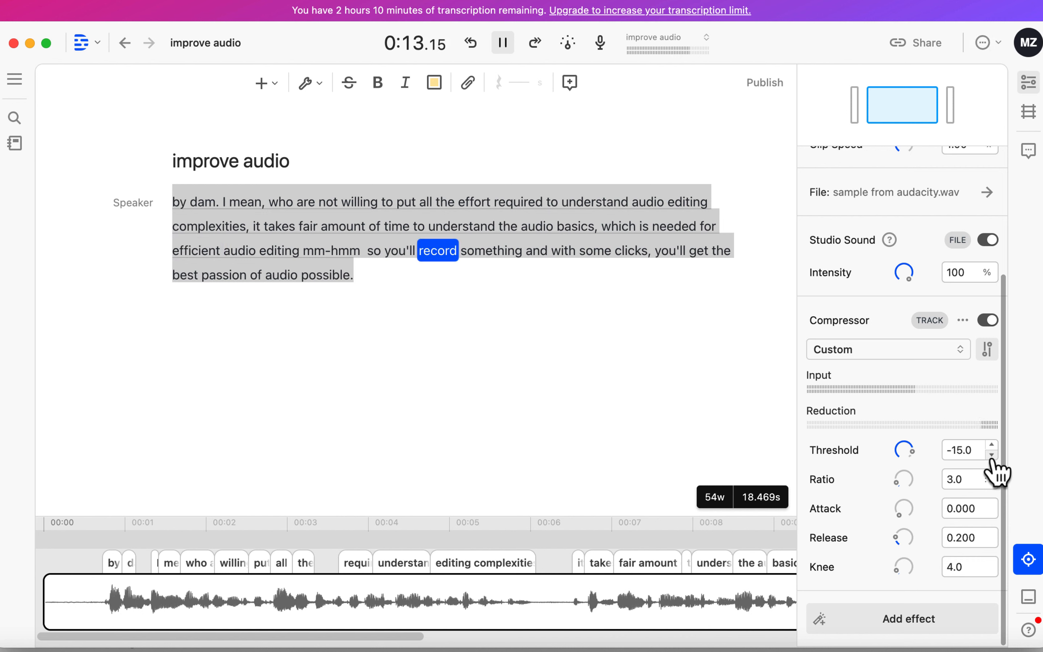
{"action": "left_click", "coordinate": [993, 455]}
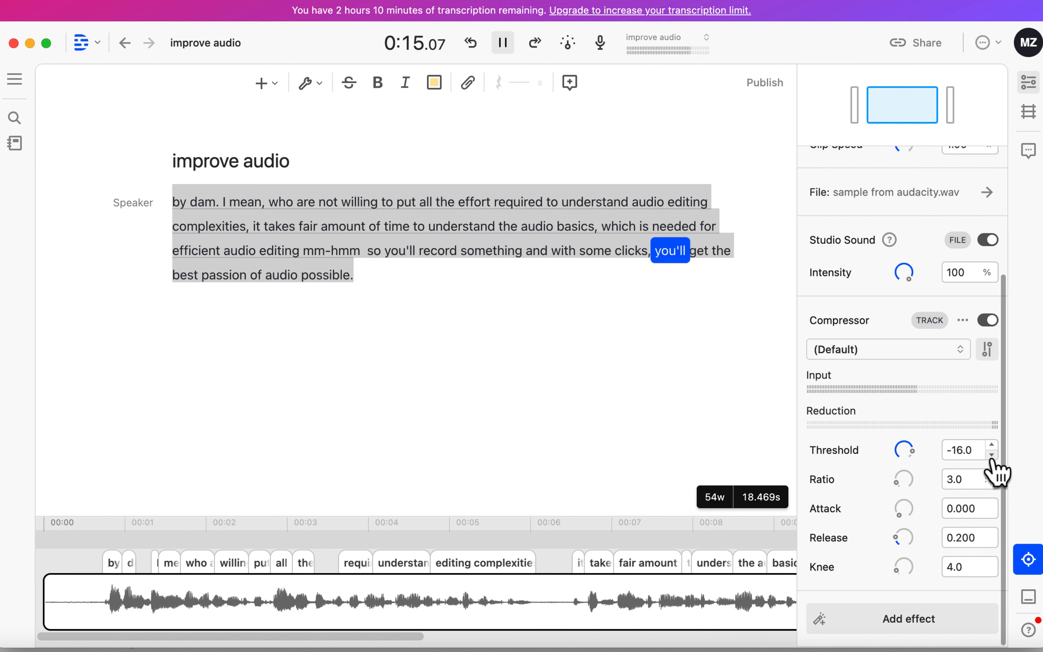
{"action": "left_click", "coordinate": [993, 456]}
{"action": "left_click", "coordinate": [993, 456]}
{"action": "left_click", "coordinate": [993, 456]}
{"action": "left_click", "coordinate": [993, 456]}
{"action": "left_click", "coordinate": [993, 456]}
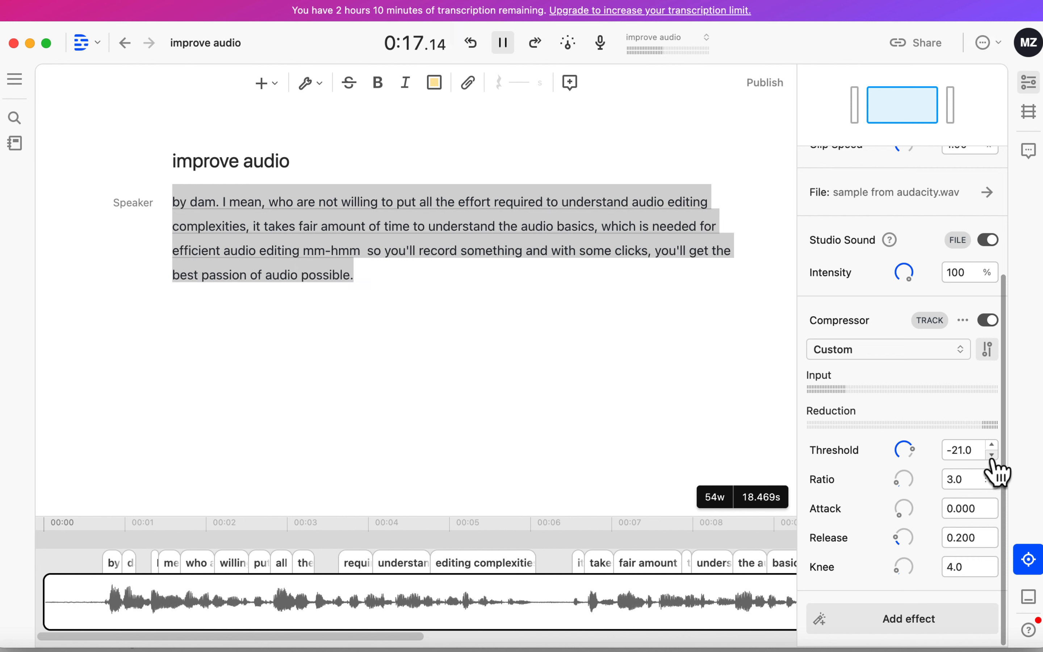
{"action": "left_click", "coordinate": [993, 456]}
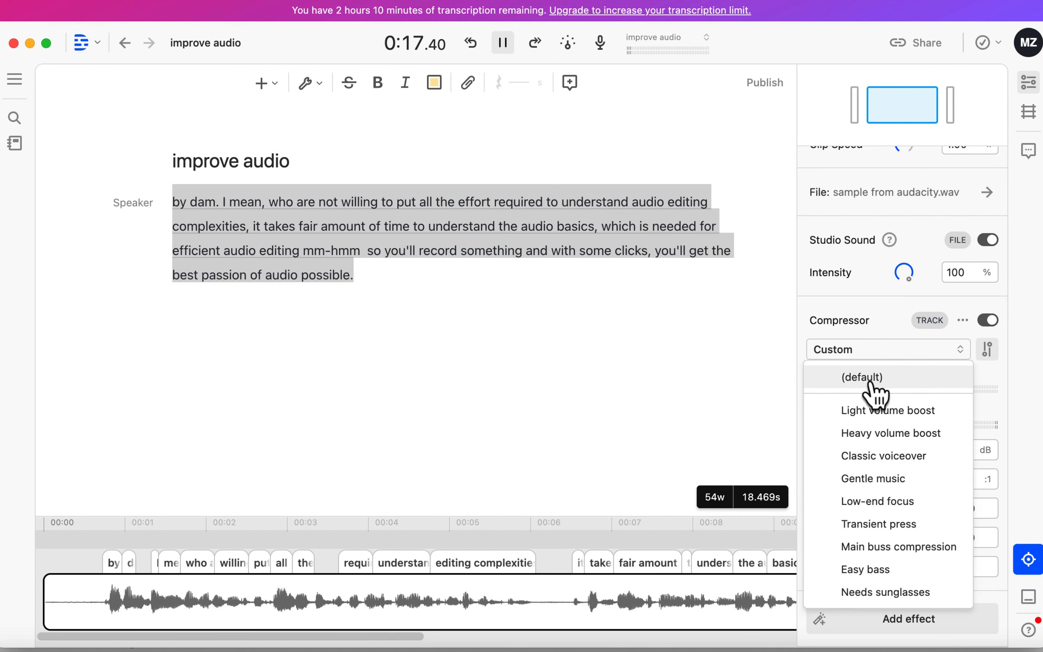
Reset the compressor to its default preset and bring up the available compressor presets.
{"action": "left_click", "coordinate": [812, 373]}
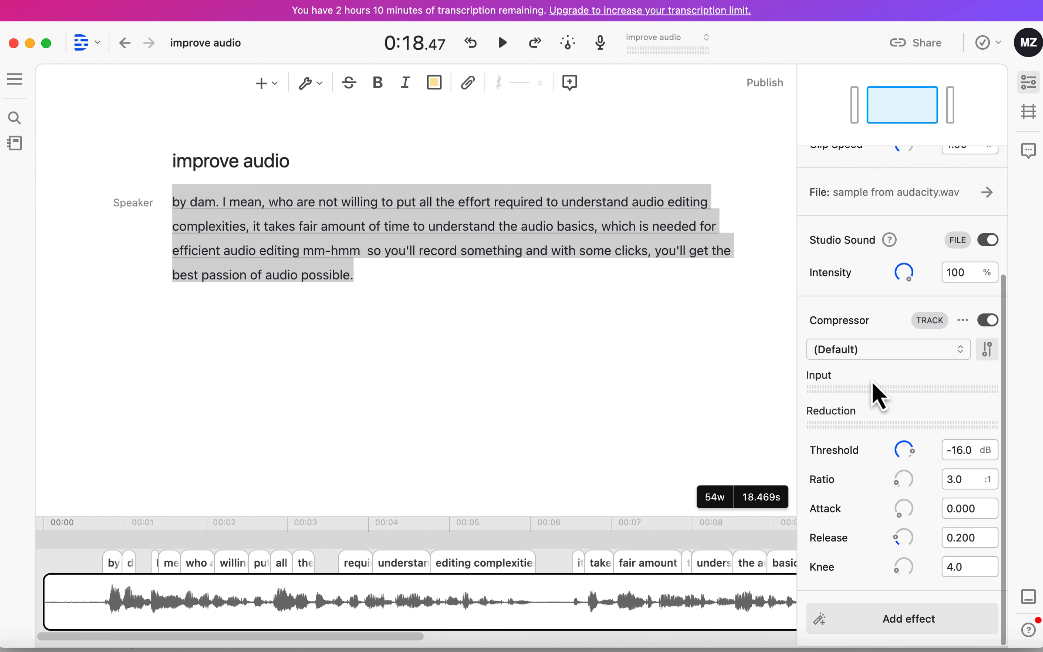
{"action": "left_click", "coordinate": [879, 349]}
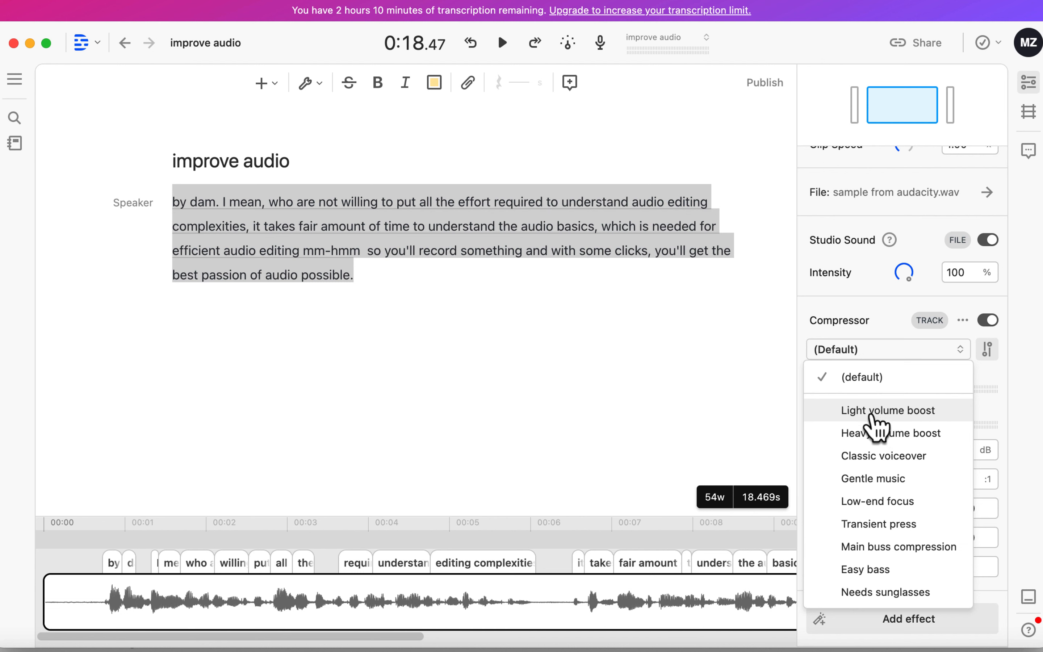
Play the clip from near its start and switch the compressor to the Light volume boost preset during playback.
{"action": "left_click", "coordinate": [71, 597]}
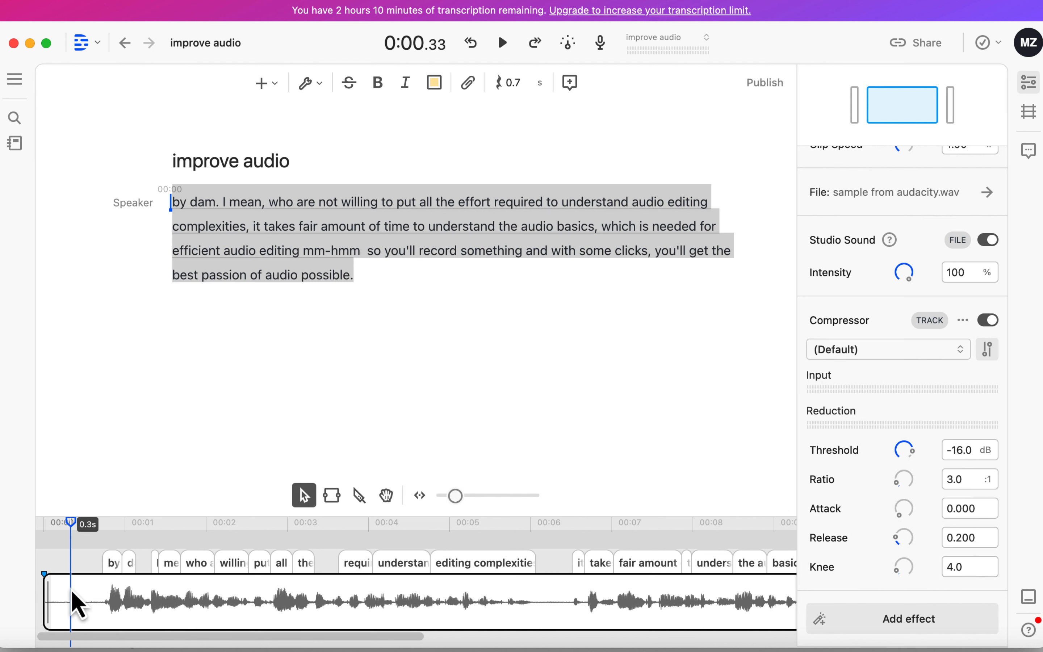
{"action": "key", "text": "space"}
{"action": "left_click", "coordinate": [866, 355]}
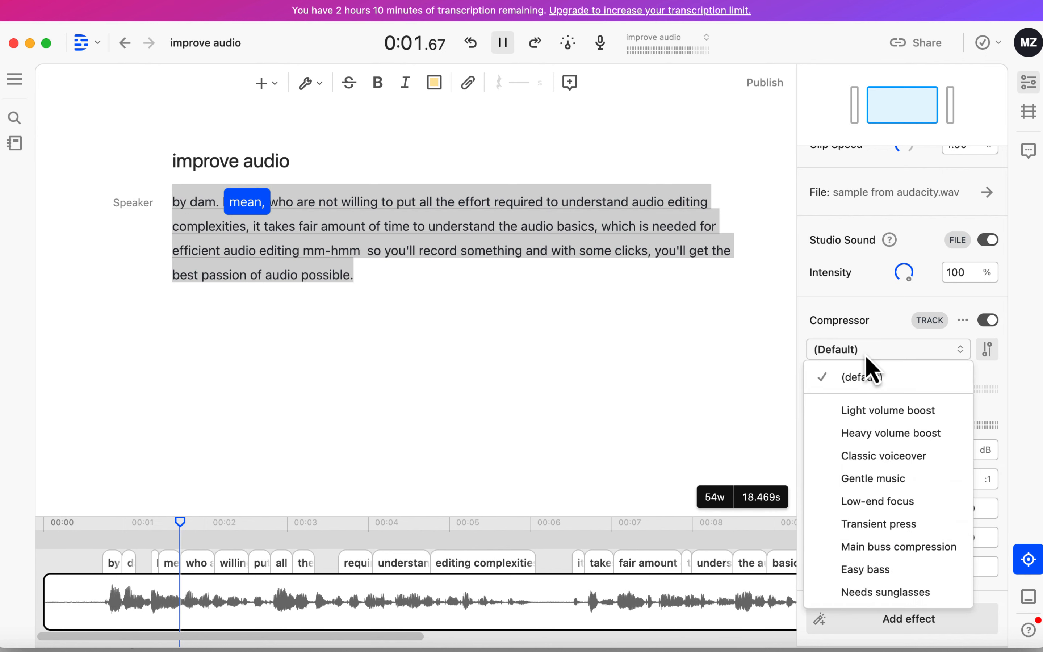
{"action": "left_click", "coordinate": [867, 418]}
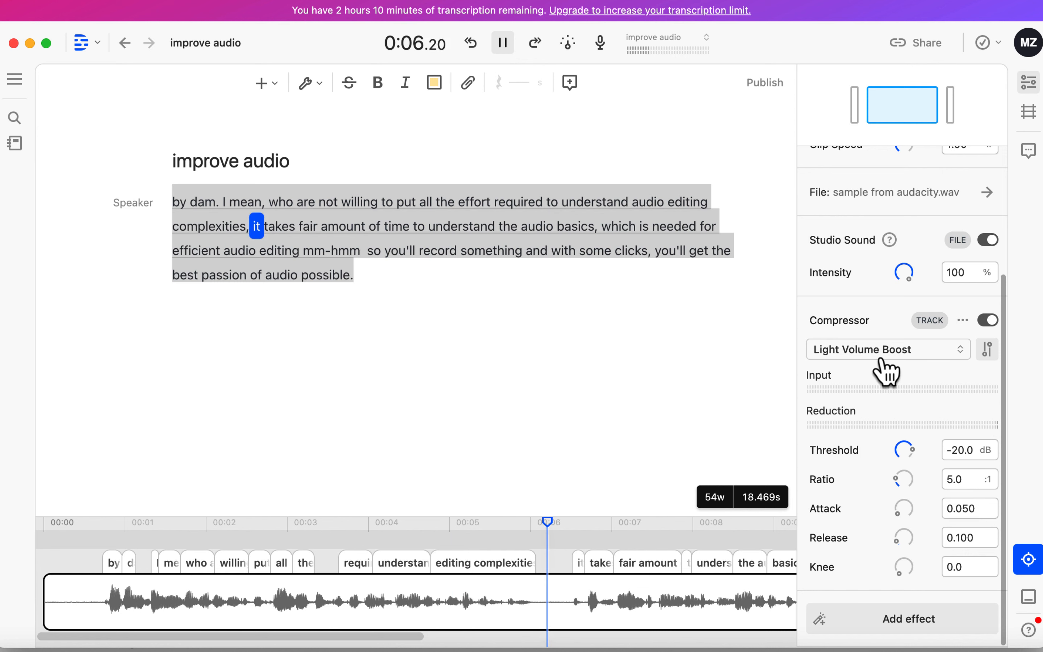
Try the Heavy volume boost compressor preset during playback, and restore the default preset after stopping.
{"action": "left_click", "coordinate": [881, 358]}
{"action": "left_click", "coordinate": [862, 434]}
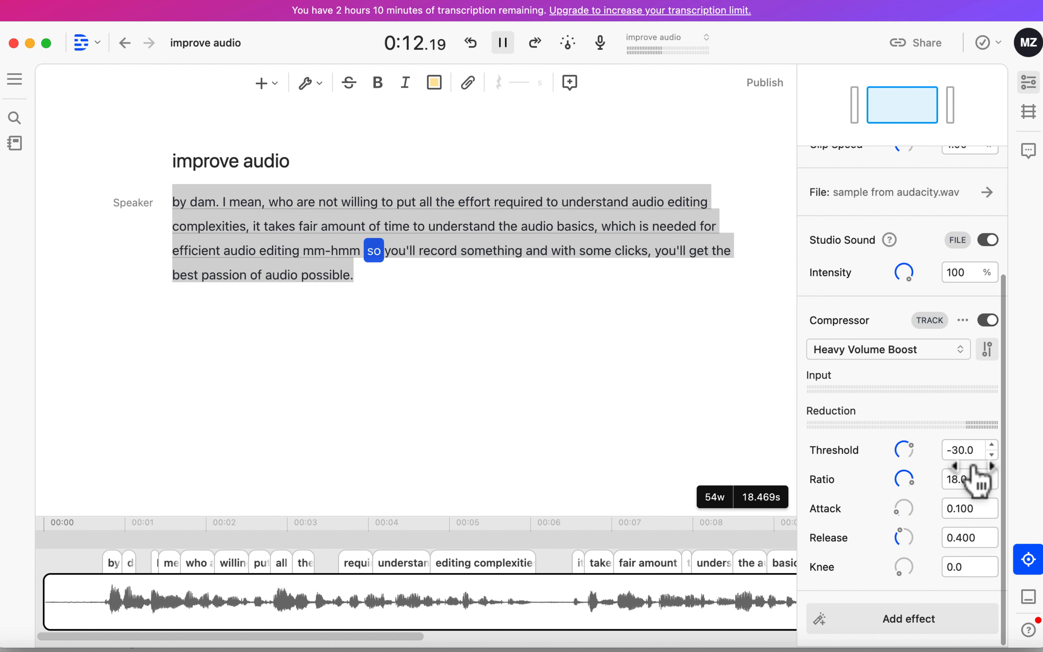
{"action": "key", "text": "space"}
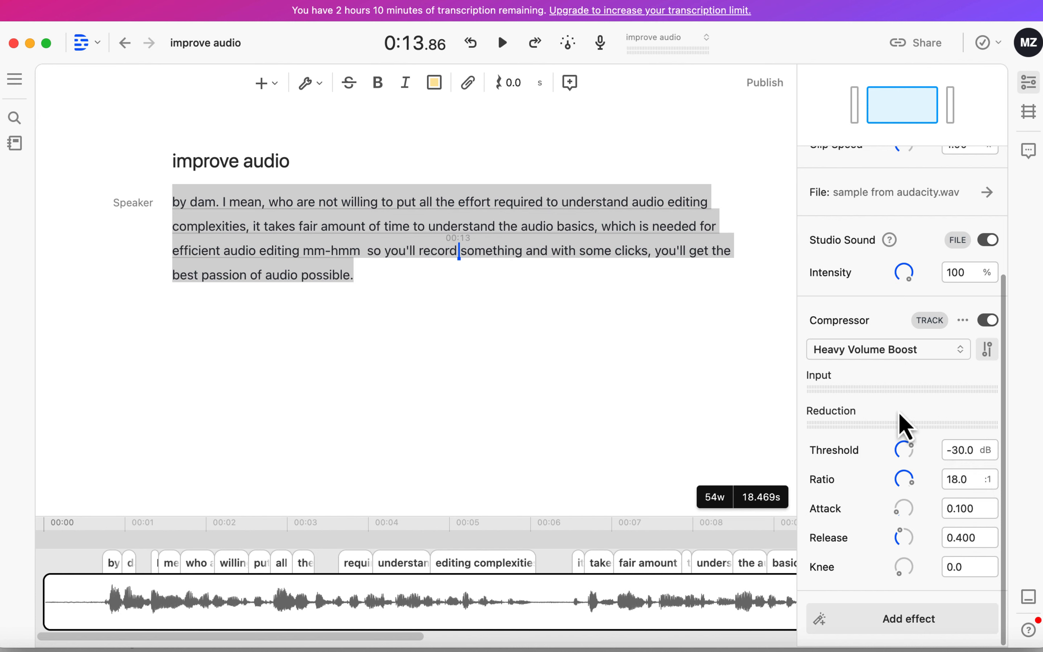
{"action": "left_click", "coordinate": [897, 352]}
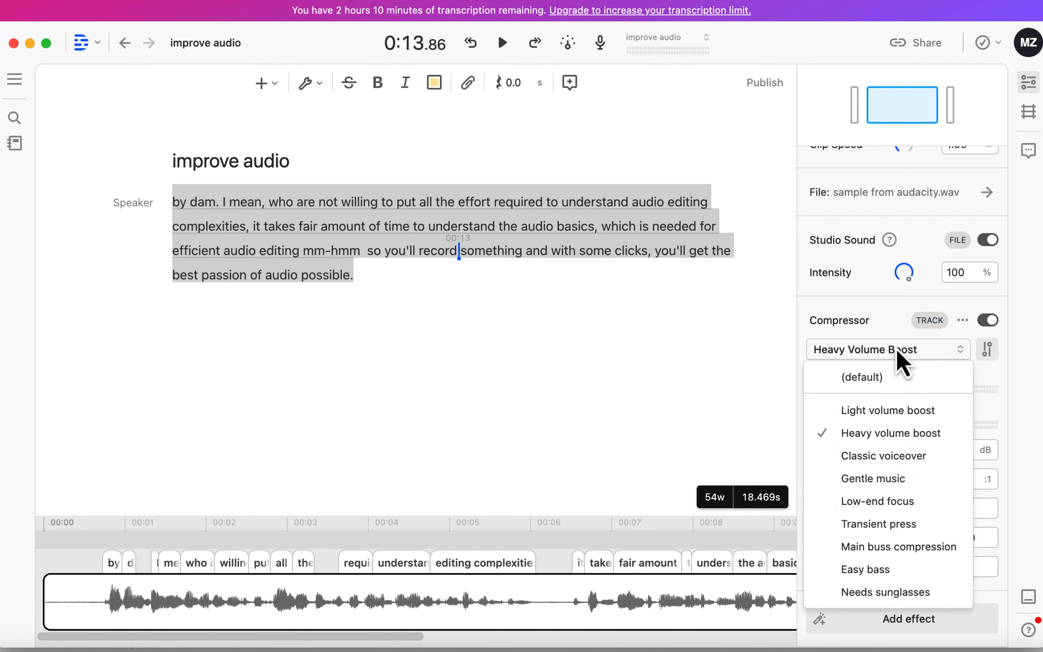
{"action": "left_click", "coordinate": [880, 380]}
Add a Low Shelf EQ effect to the track and set it to the 80 Hz cut preset.
{"action": "left_click", "coordinate": [864, 632]}
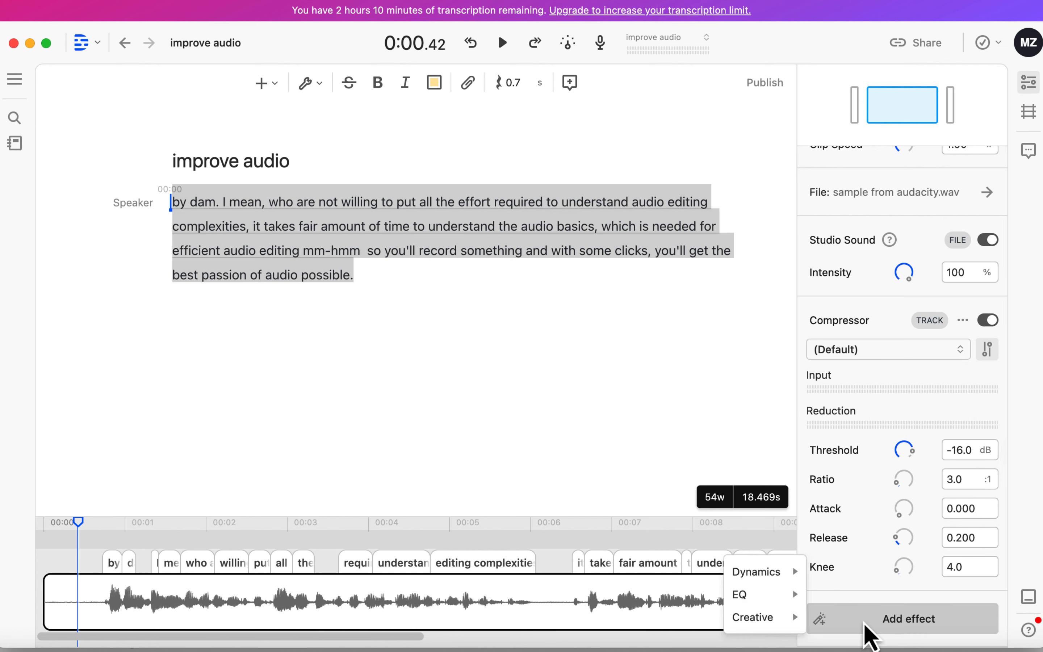
{"action": "mouse_move", "coordinate": [768, 597]}
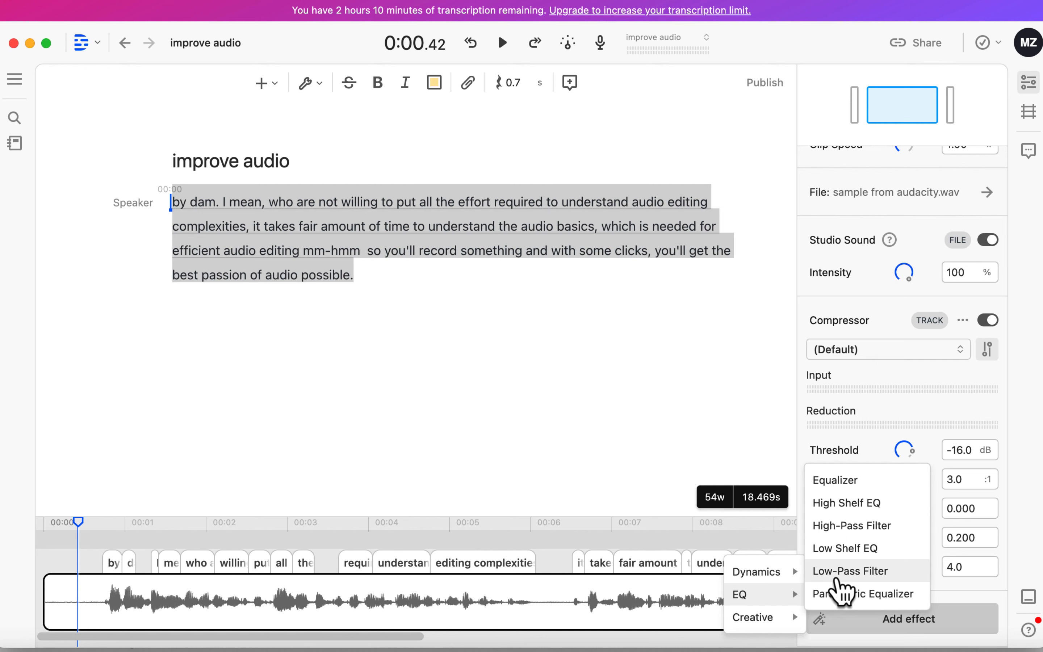
{"action": "left_click", "coordinate": [845, 550]}
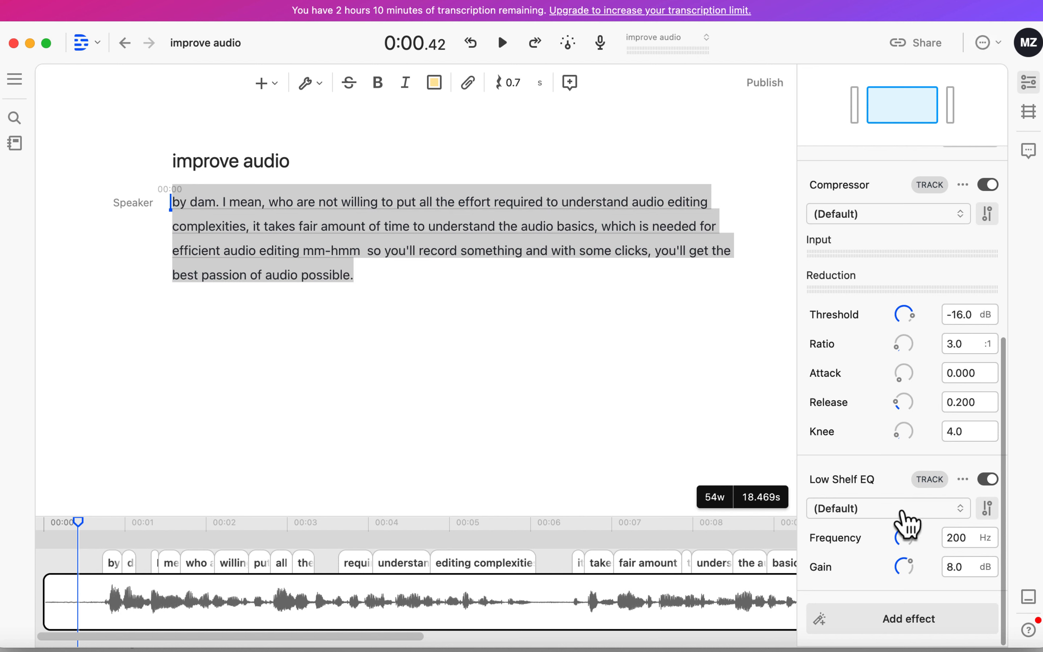
{"action": "left_click", "coordinate": [904, 512]}
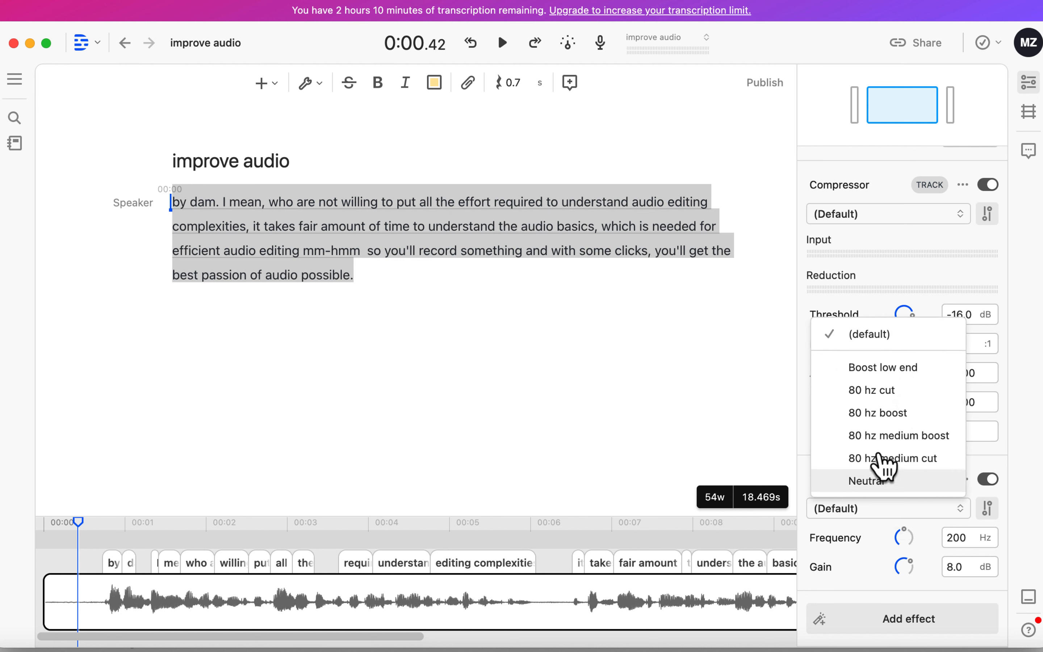
{"action": "left_click", "coordinate": [869, 390]}
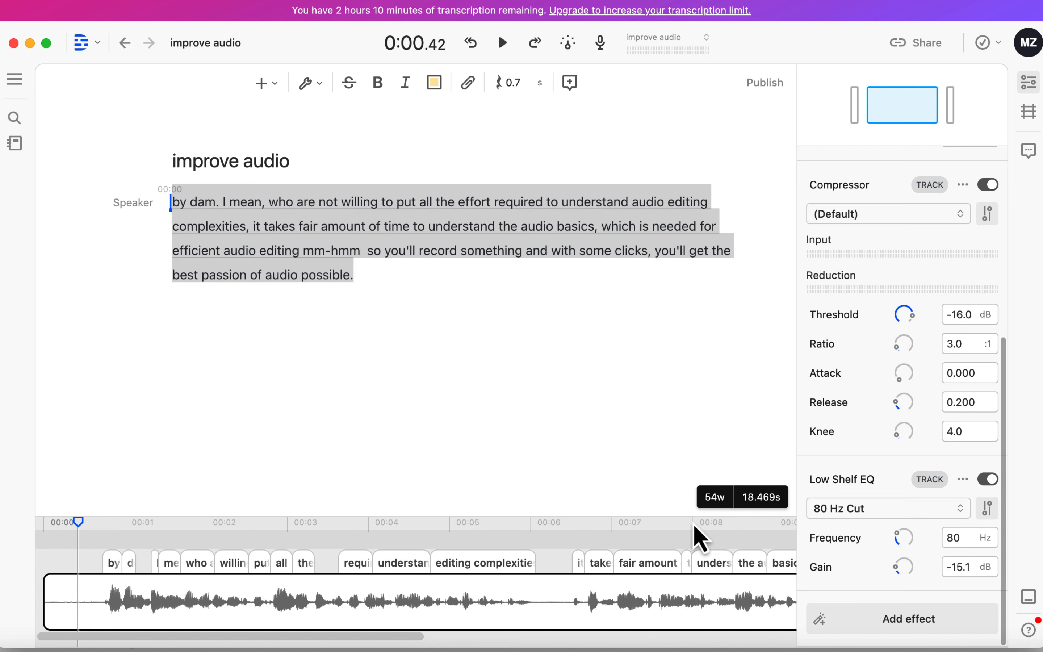
Play the clip from near its start, disabling and re-enabling the Low Shelf EQ to compare the sound.
{"action": "left_click", "coordinate": [55, 594]}
{"action": "key", "text": "space"}
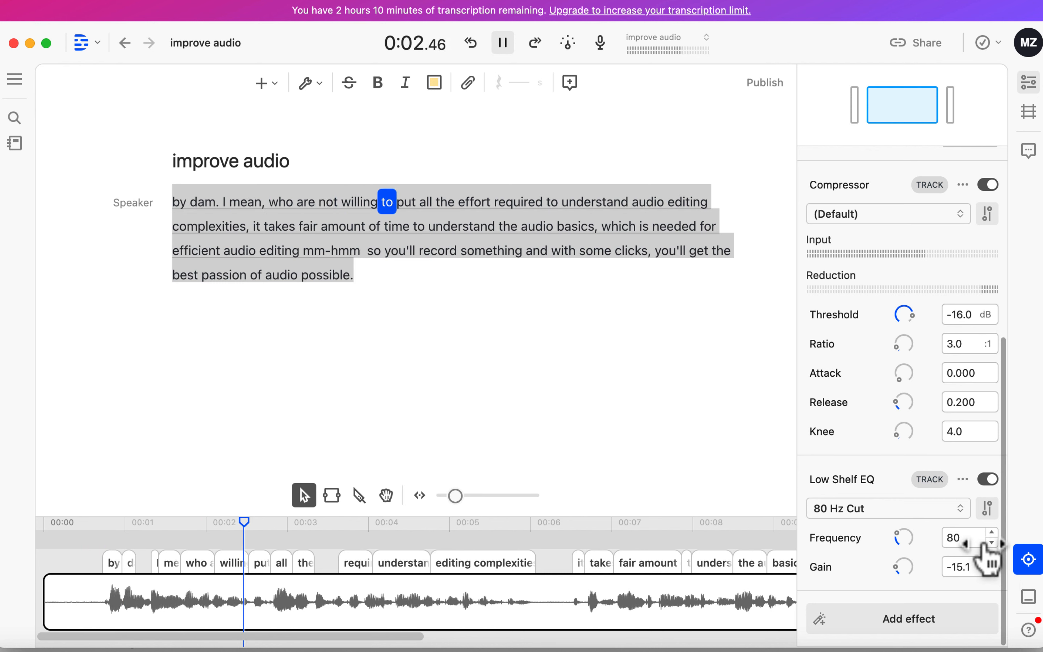
{"action": "left_click", "coordinate": [987, 480]}
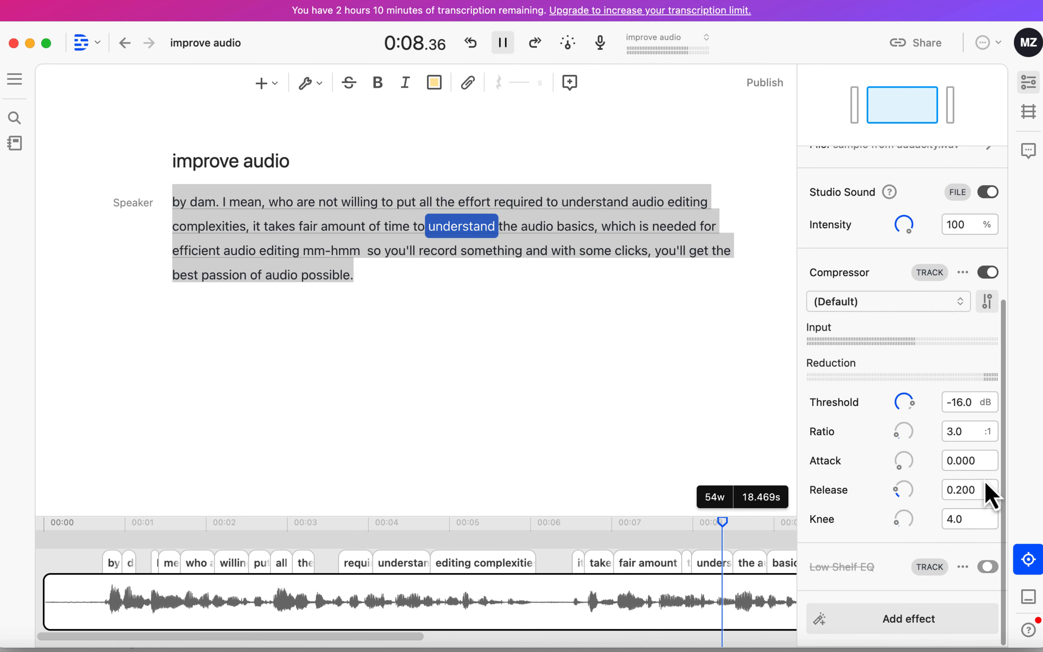
{"action": "left_click", "coordinate": [991, 567]}
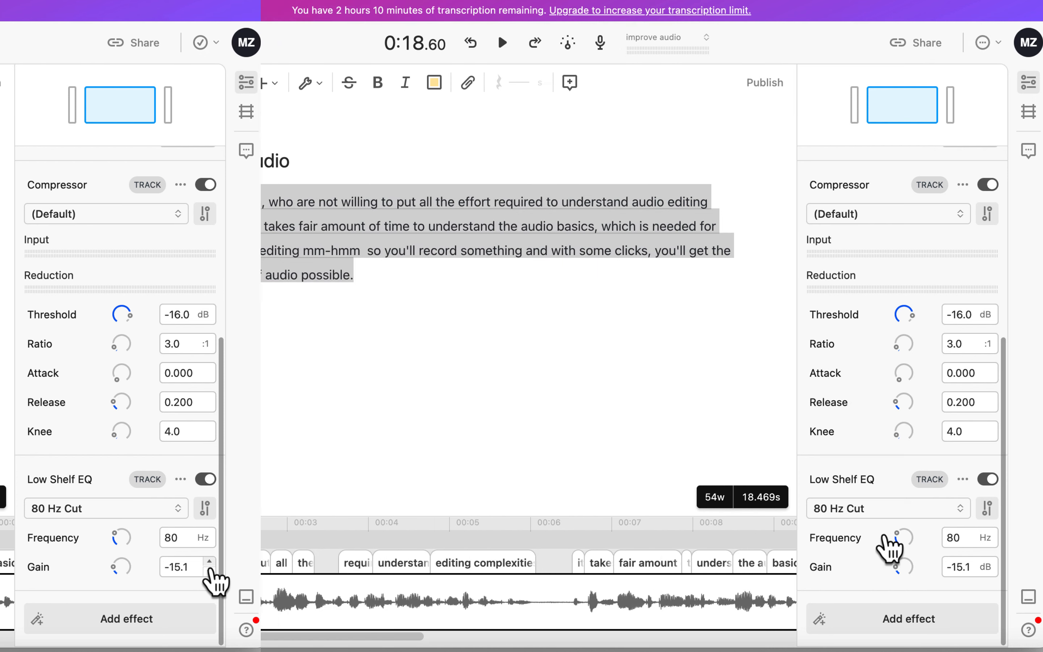
Add the creative Reverb effect to the track with its default settings.
{"action": "left_click", "coordinate": [896, 628]}
{"action": "mouse_move", "coordinate": [774, 621]}
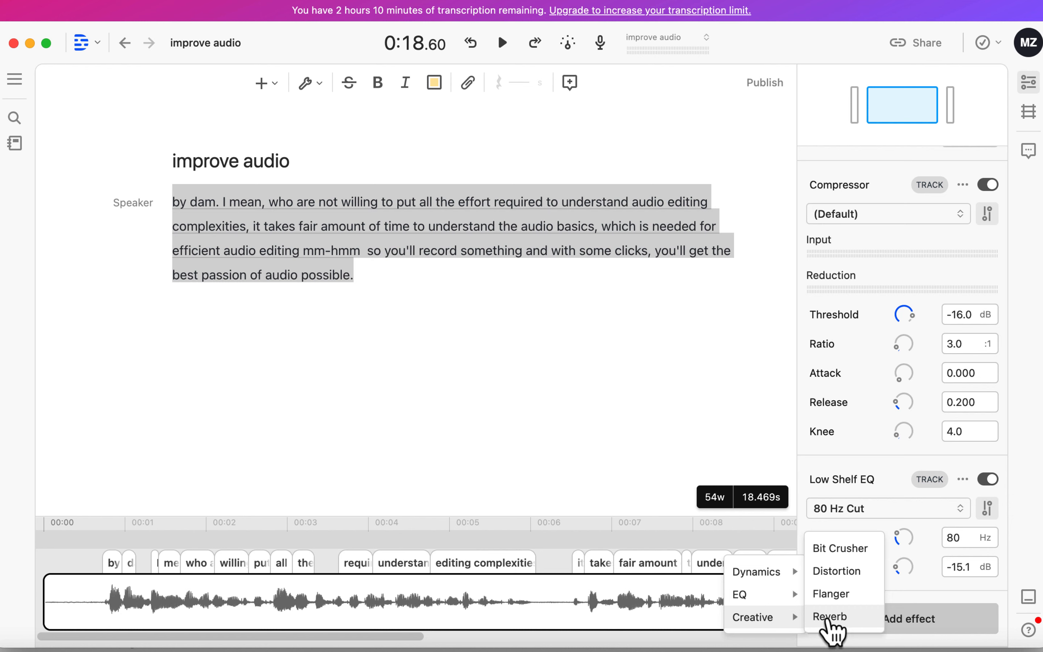
{"action": "left_click", "coordinate": [834, 620]}
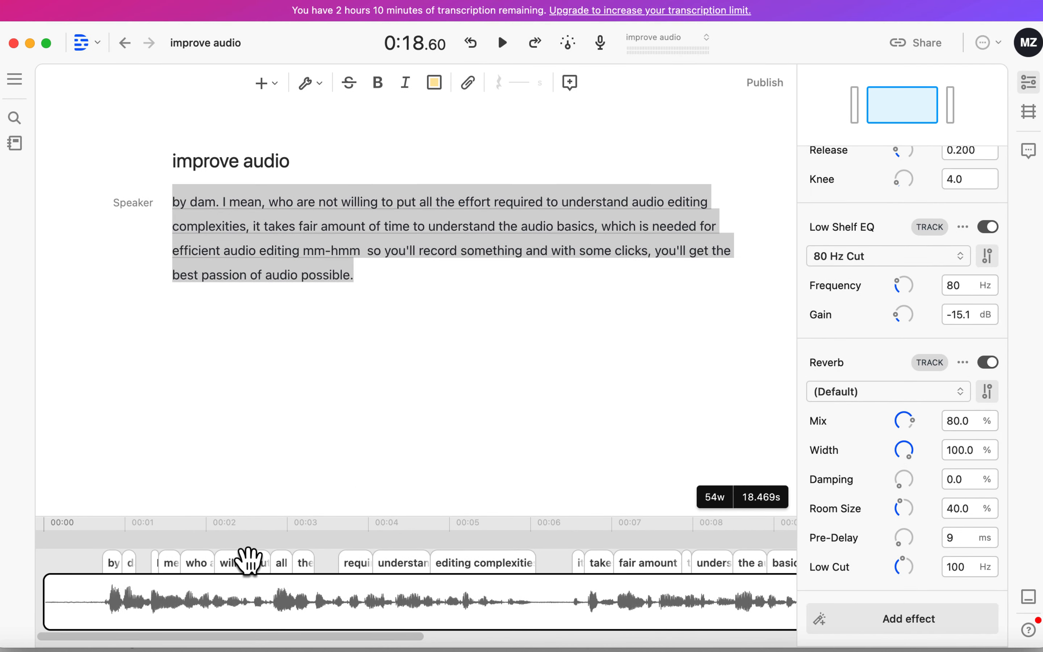
Play the clip from near its start while trying the TV room, Living room, Slap echo and At the mall reverb presets.
{"action": "left_click", "coordinate": [69, 572]}
{"action": "key", "text": "space"}
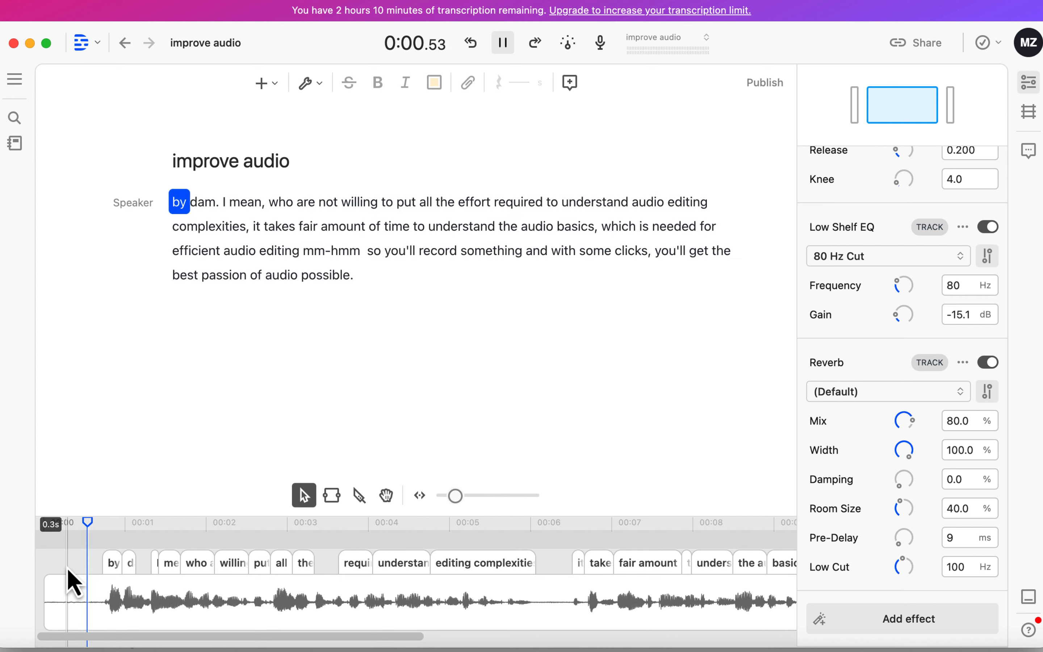
{"action": "left_click", "coordinate": [882, 393]}
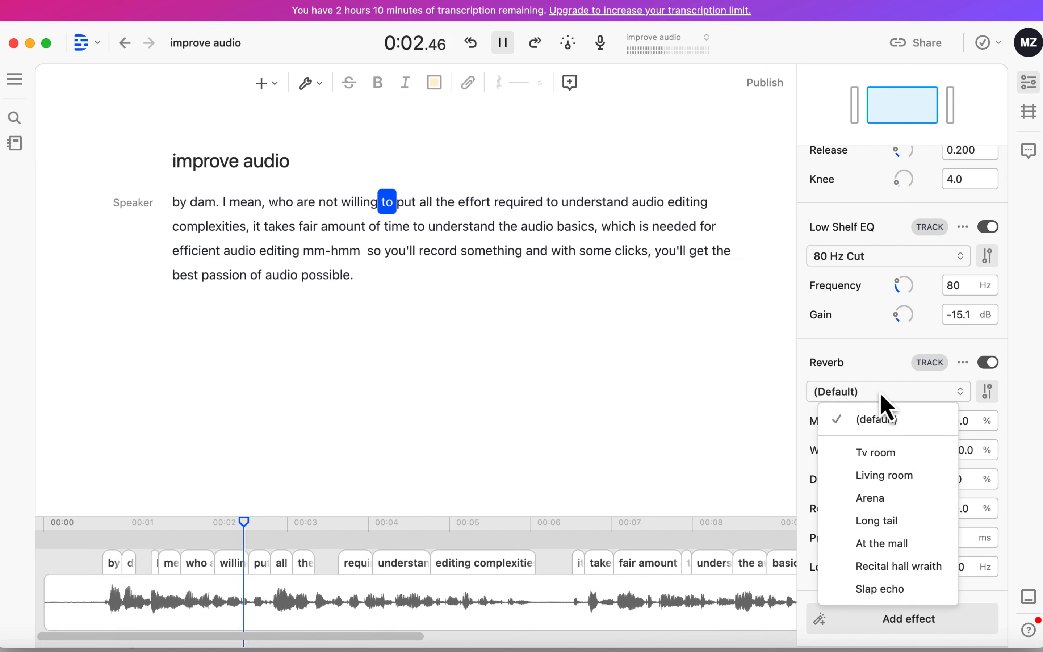
{"action": "left_click", "coordinate": [887, 454]}
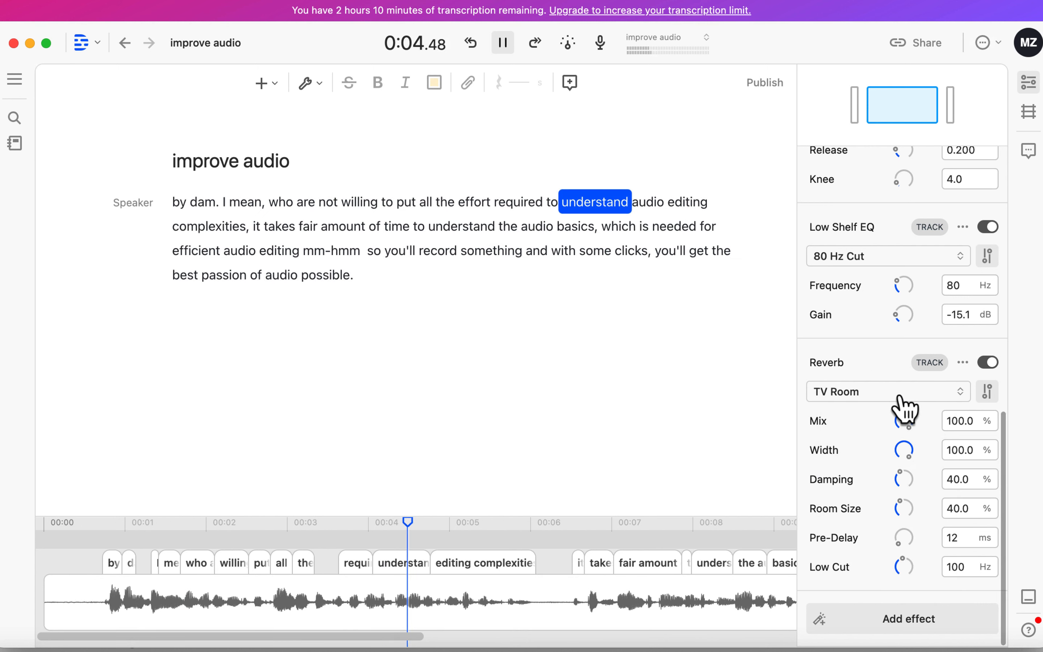
{"action": "left_click", "coordinate": [904, 397]}
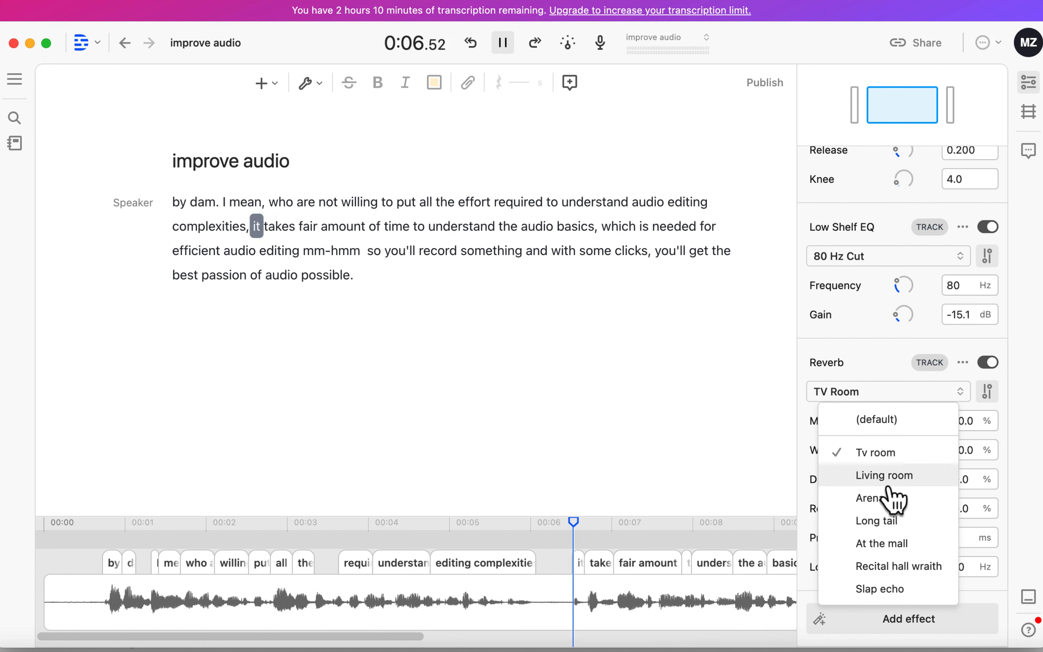
{"action": "left_click", "coordinate": [889, 475]}
{"action": "left_click", "coordinate": [904, 396]}
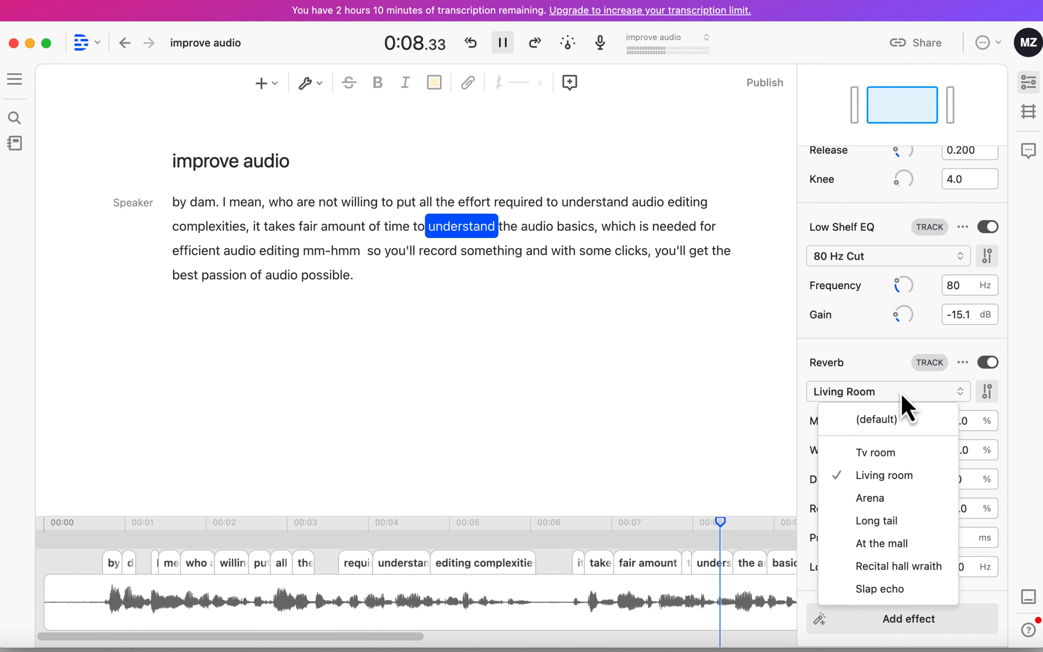
{"action": "left_click", "coordinate": [877, 590]}
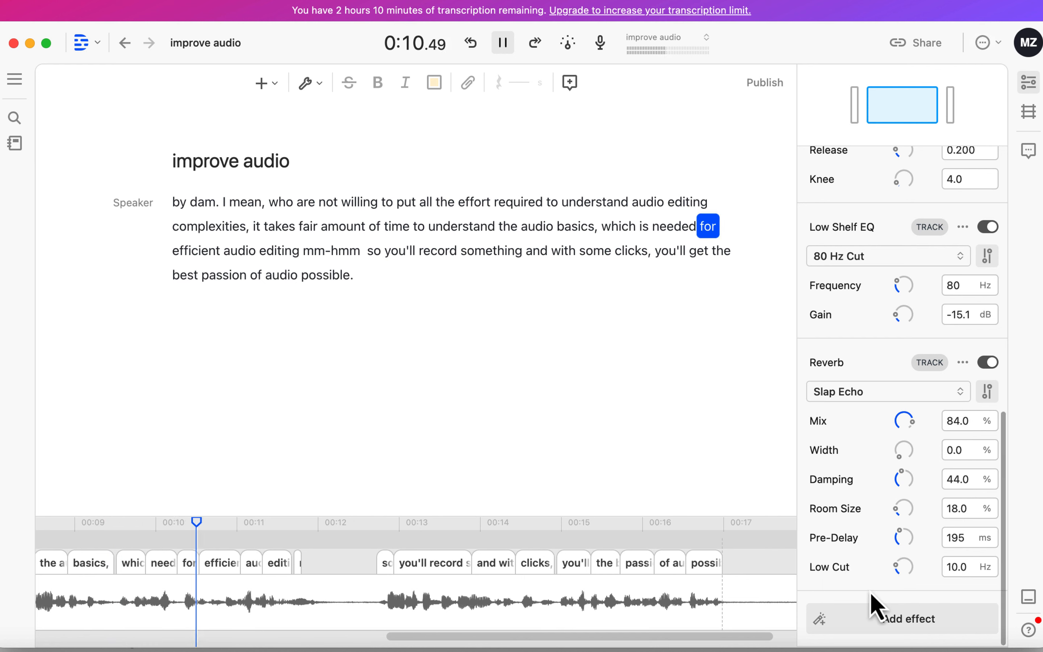
{"action": "left_click", "coordinate": [884, 399]}
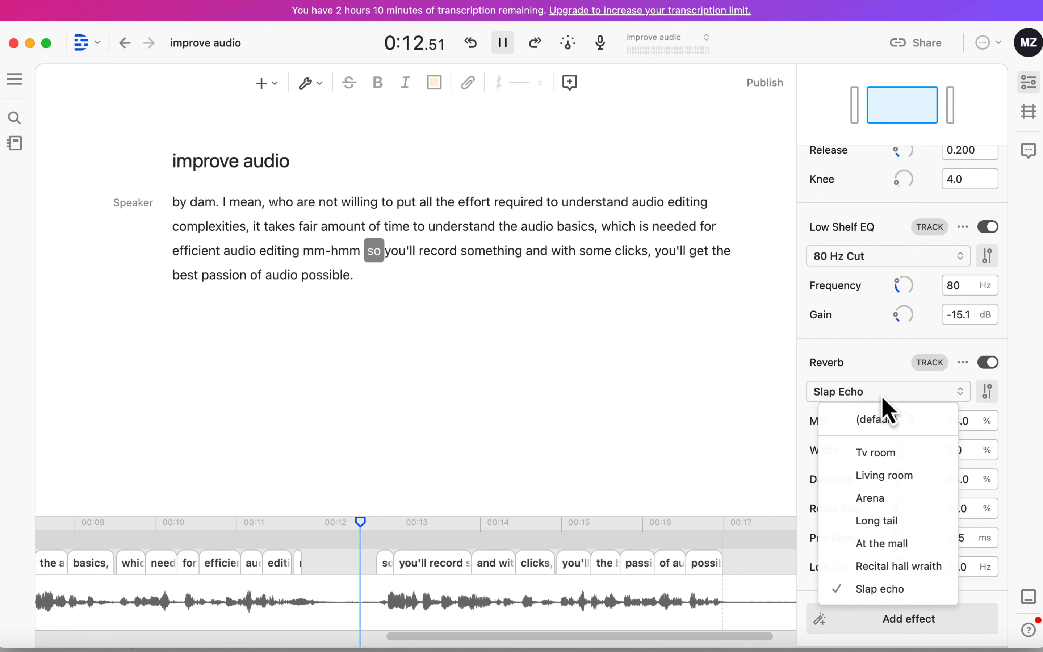
{"action": "left_click", "coordinate": [881, 544]}
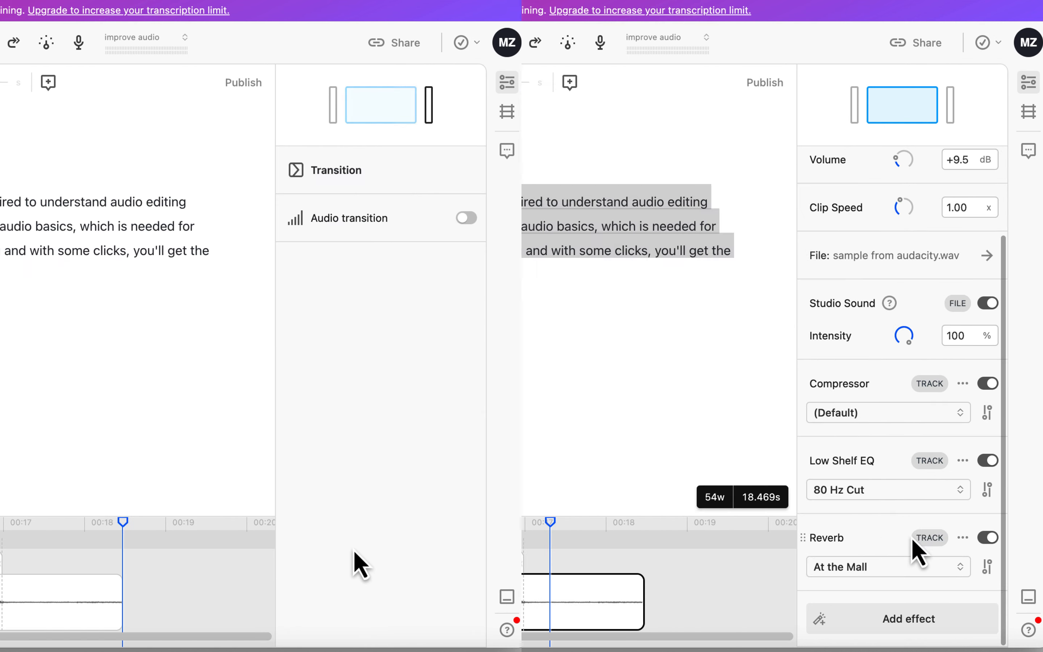
Disable the Reverb effect and remove it from the track.
{"action": "left_click", "coordinate": [989, 536]}
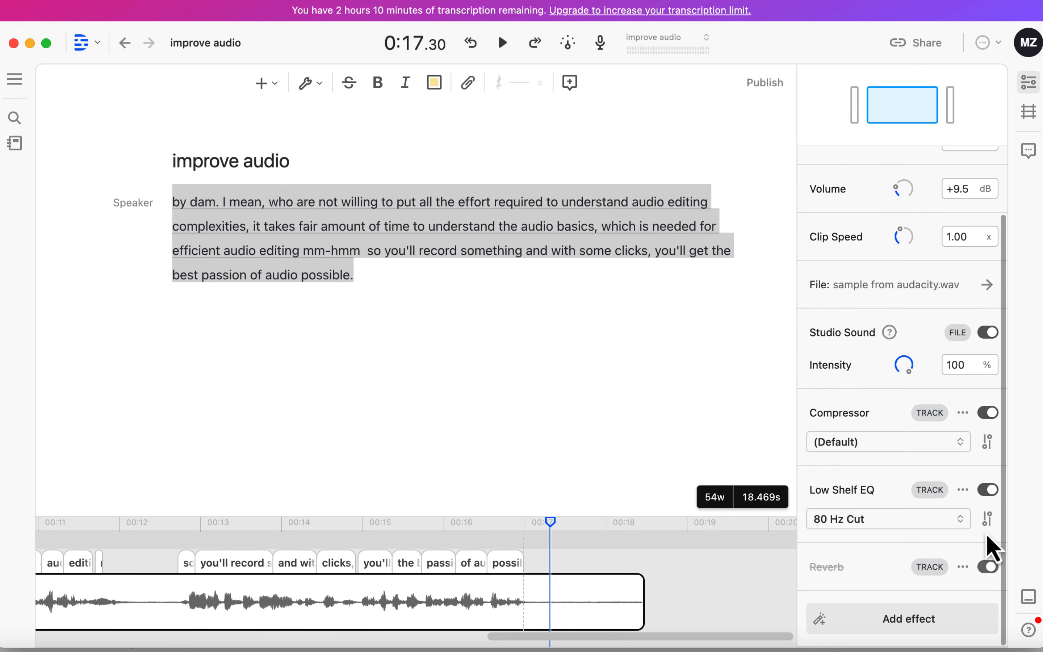
{"action": "left_click", "coordinate": [965, 568]}
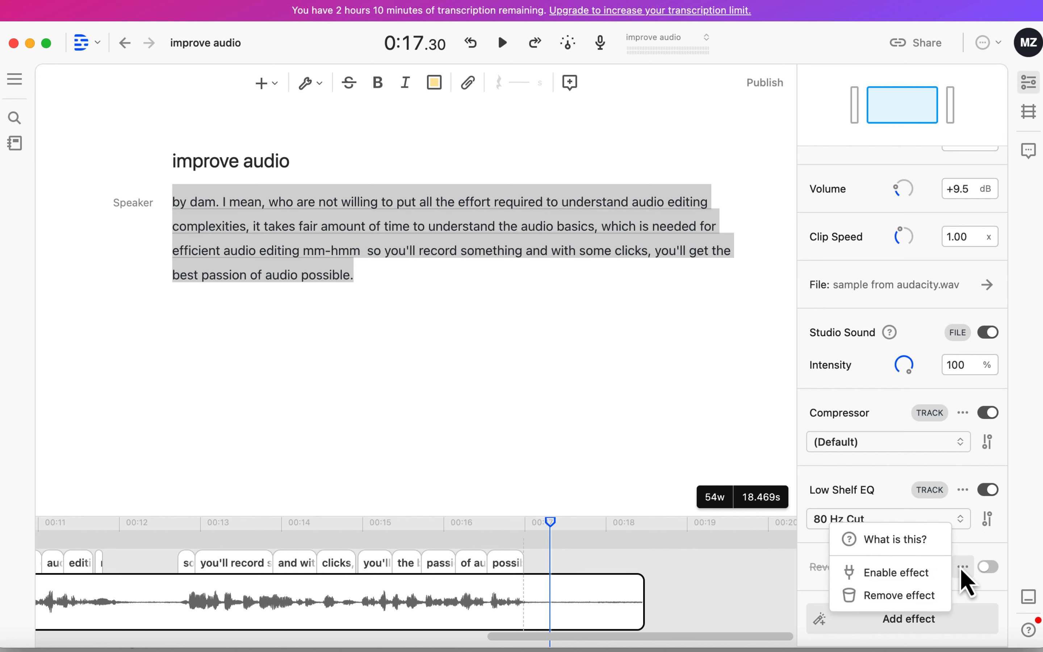
{"action": "left_click", "coordinate": [905, 599]}
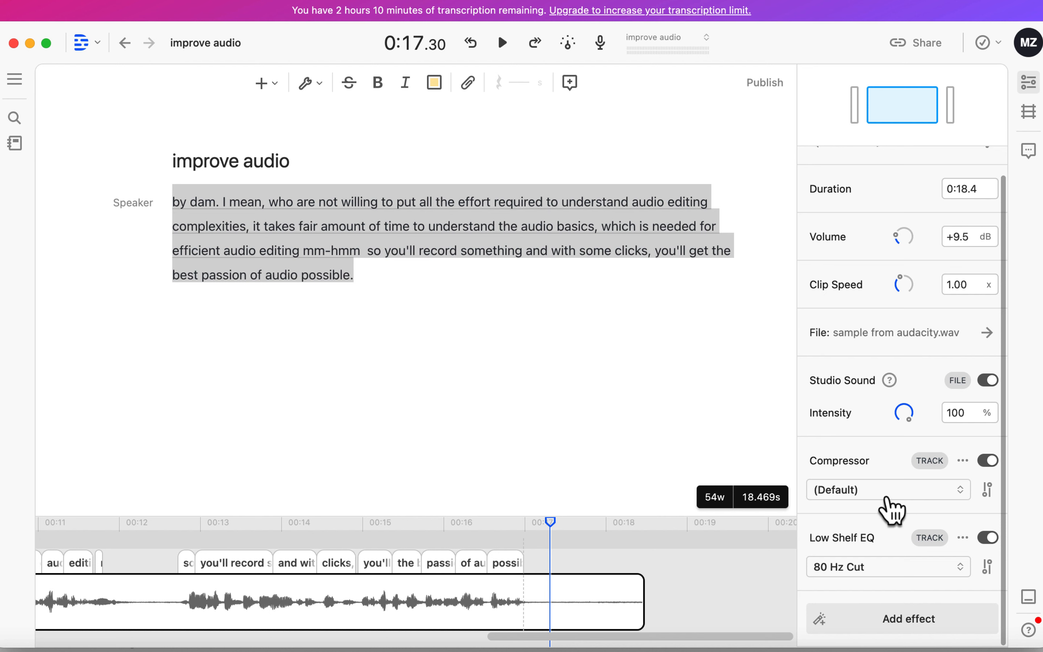
Select the word "audio", then "possible", in the transcript's last line to view their Correct and Overdub options.
{"action": "scroll", "coordinate": [888, 506], "scroll_direction": "up", "scroll_amount": 1}
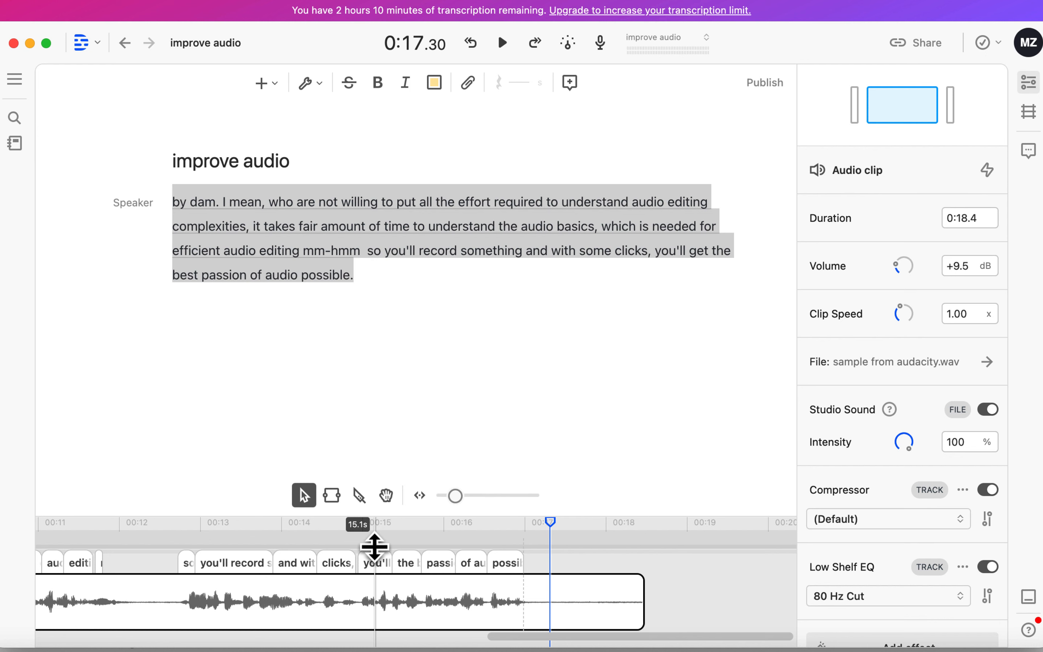
{"action": "left_click", "coordinate": [283, 276], "text": "shift"}
{"action": "double_click", "coordinate": [282, 276]}
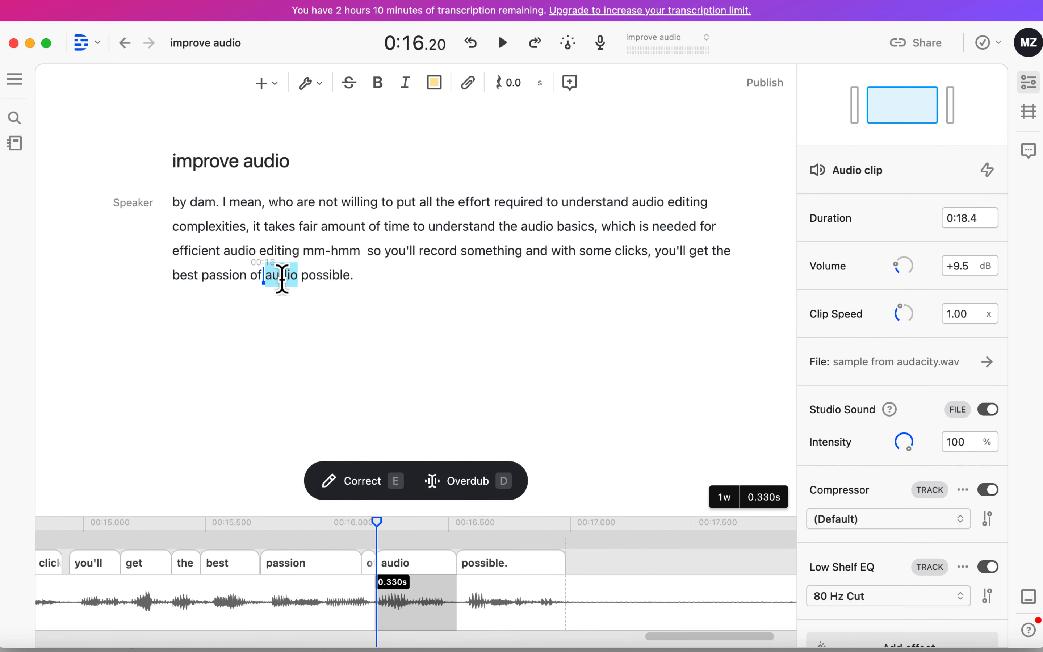
{"action": "double_click", "coordinate": [314, 275]}
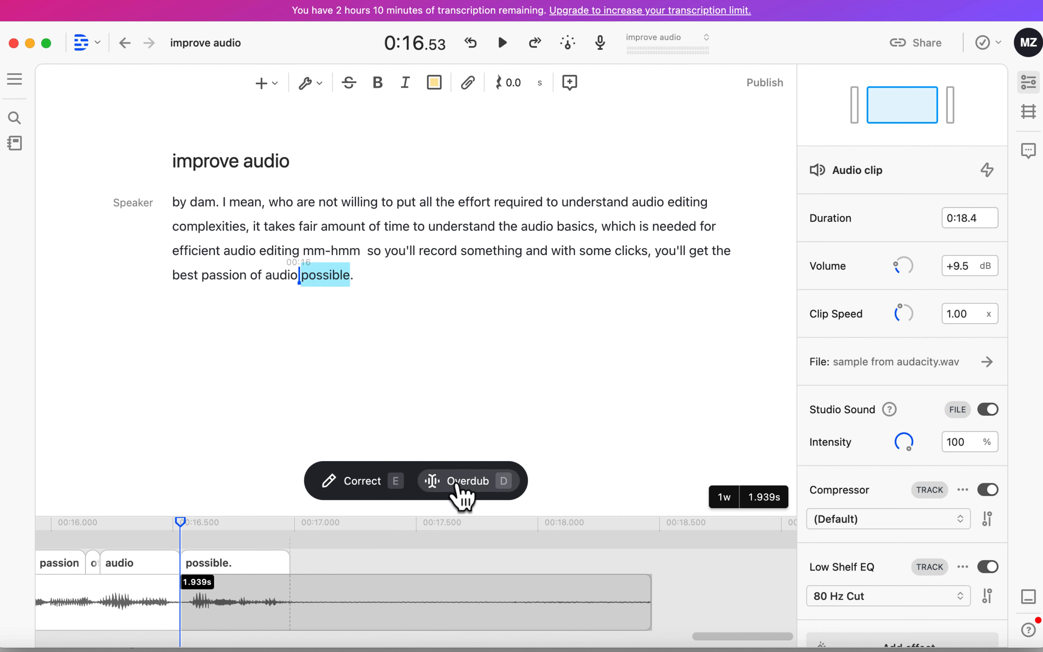
Locate the filler word "mm-hmm" on the timeline and play the audio around it.
{"action": "double_click", "coordinate": [327, 251]}
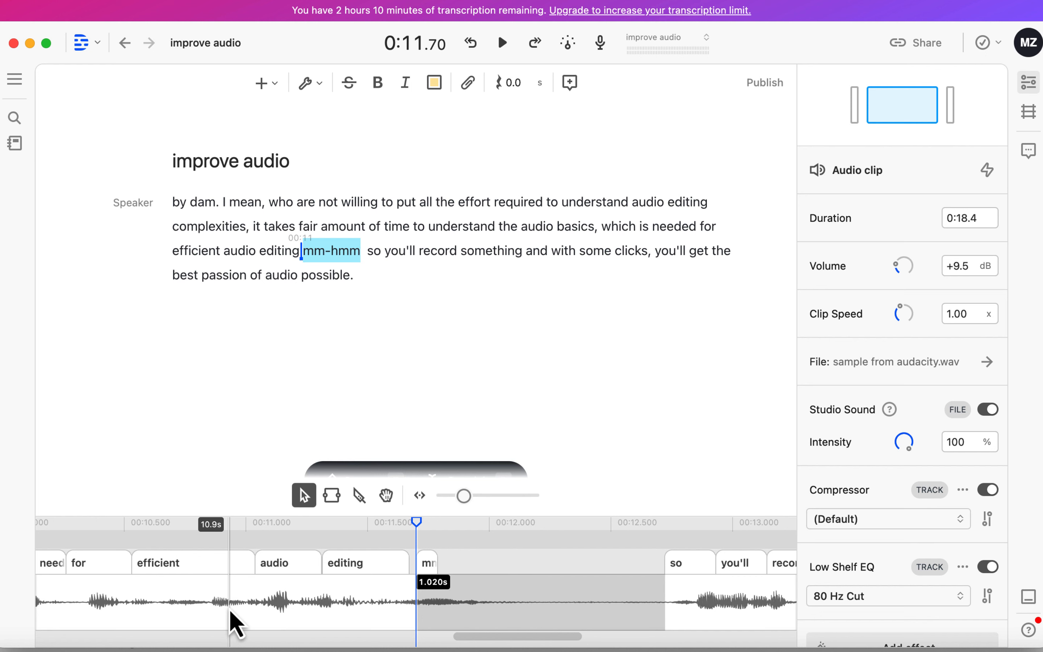
{"action": "left_click_drag", "start_coordinate": [468, 503], "coordinate": [456, 501]}
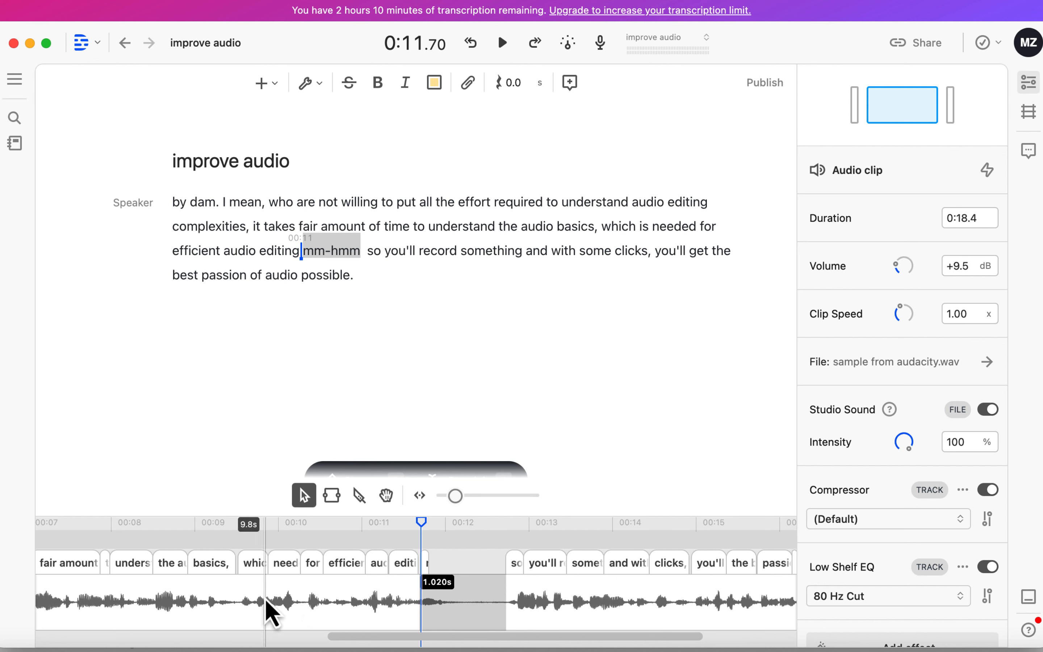
{"action": "key", "text": "space"}
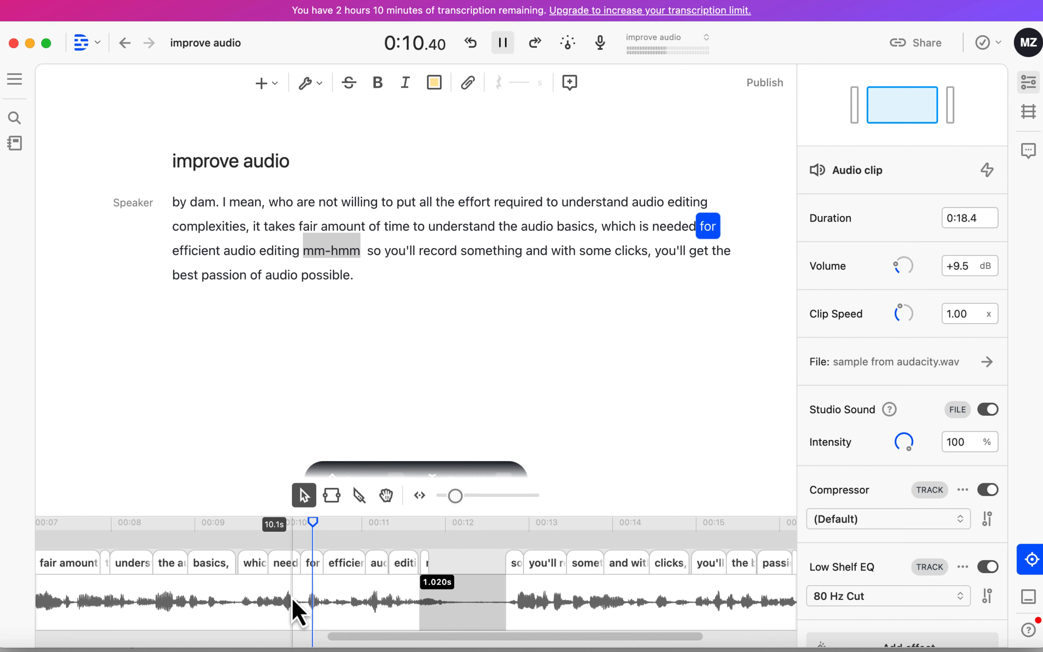
{"action": "key", "text": "space"}
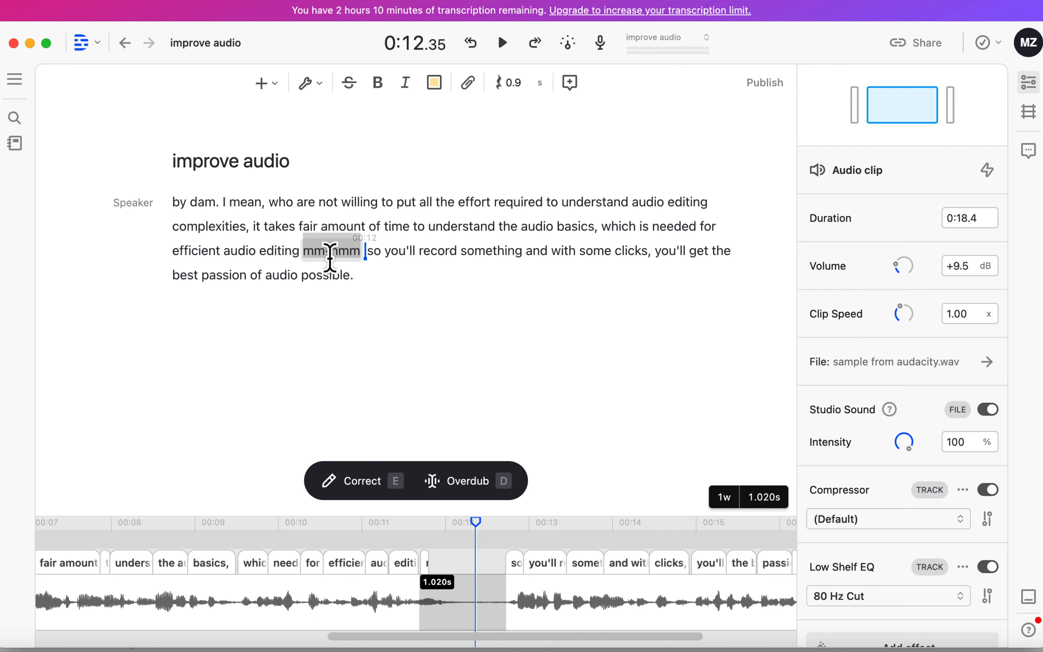
{"action": "left_click", "coordinate": [302, 599]}
{"action": "key", "text": "space"}
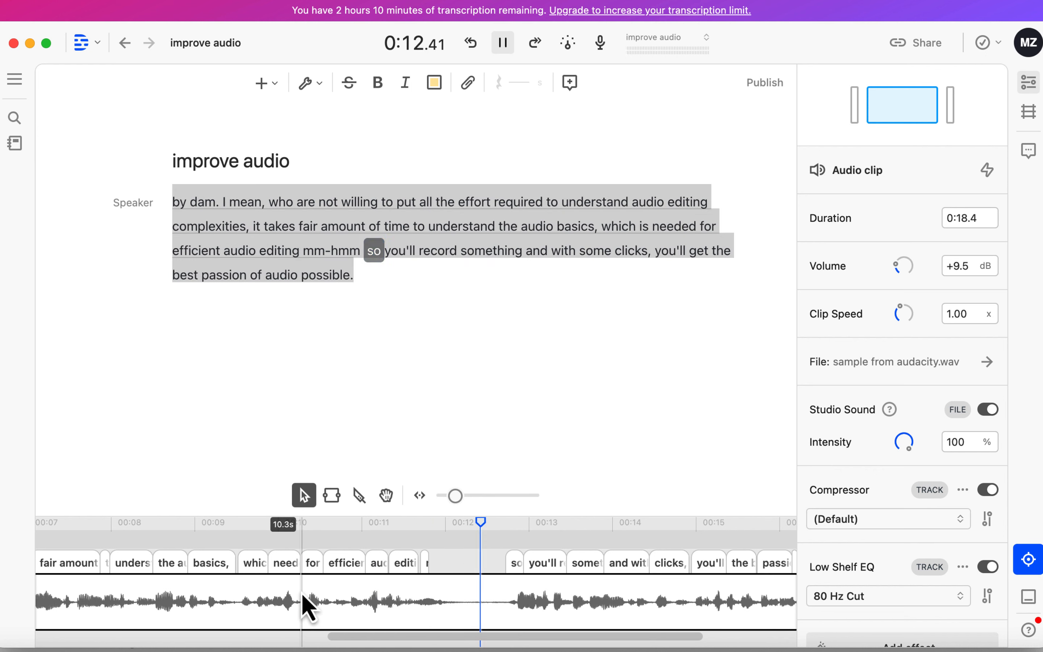
{"action": "key", "text": "space"}
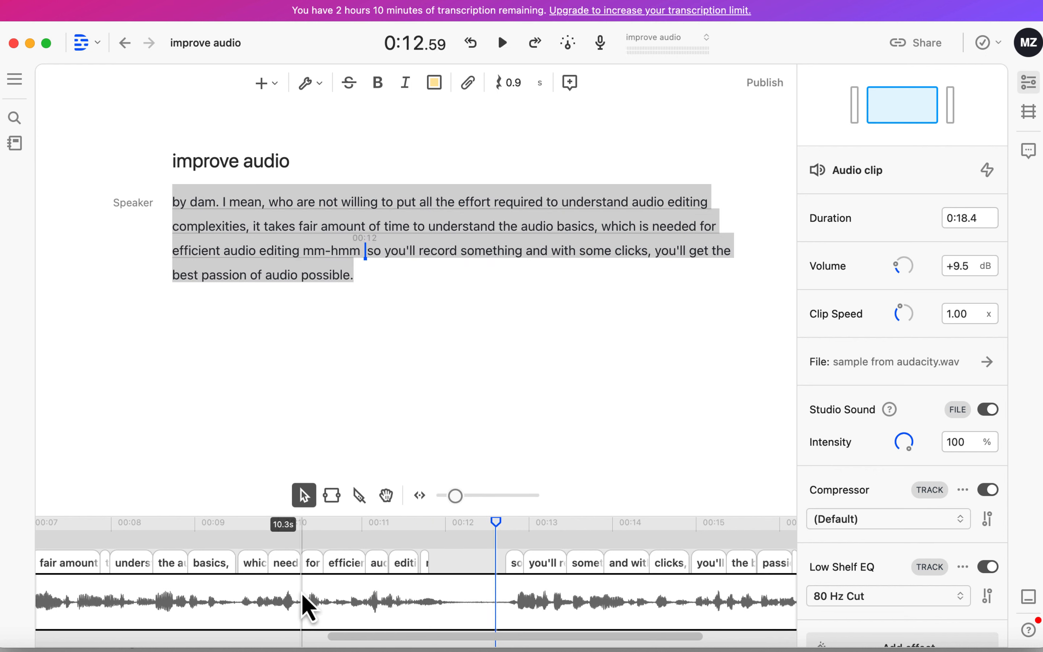
Delete the filler word "mm-hmm" after "editing" from the transcript, together with its leftover remnant.
{"action": "key", "text": "super+a"}
{"action": "double_click", "coordinate": [347, 254]}
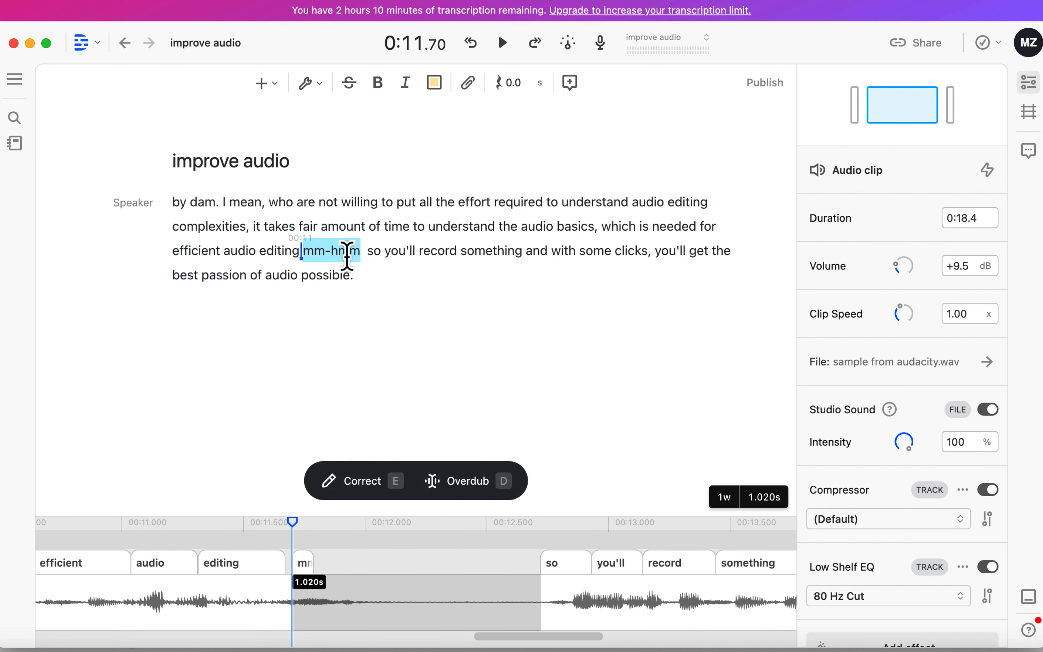
{"action": "key", "text": "BackSpace"}
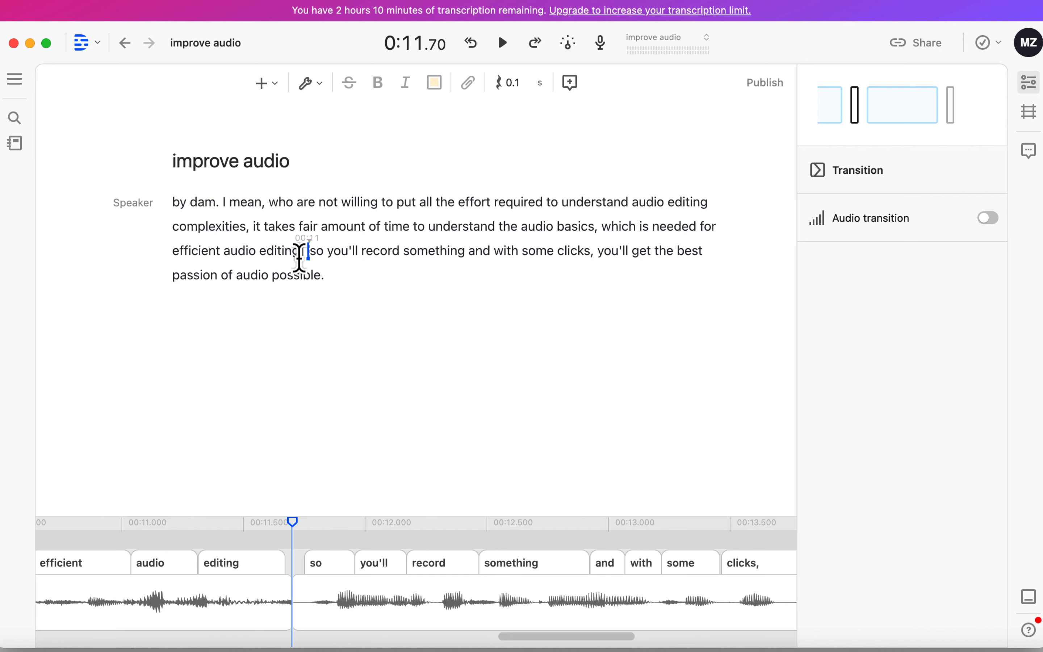
{"action": "key", "text": "BackSpace"}
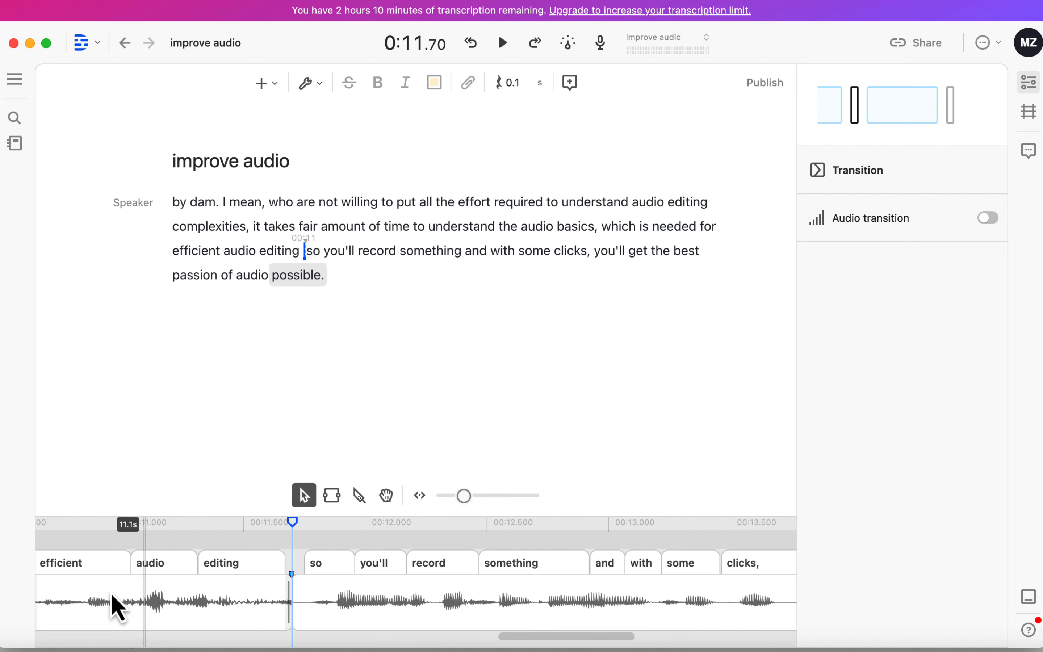
Play the audio from about 6.4 s across the cut between "editing" and "so" to check the transition.
{"action": "left_click", "coordinate": [81, 599]}
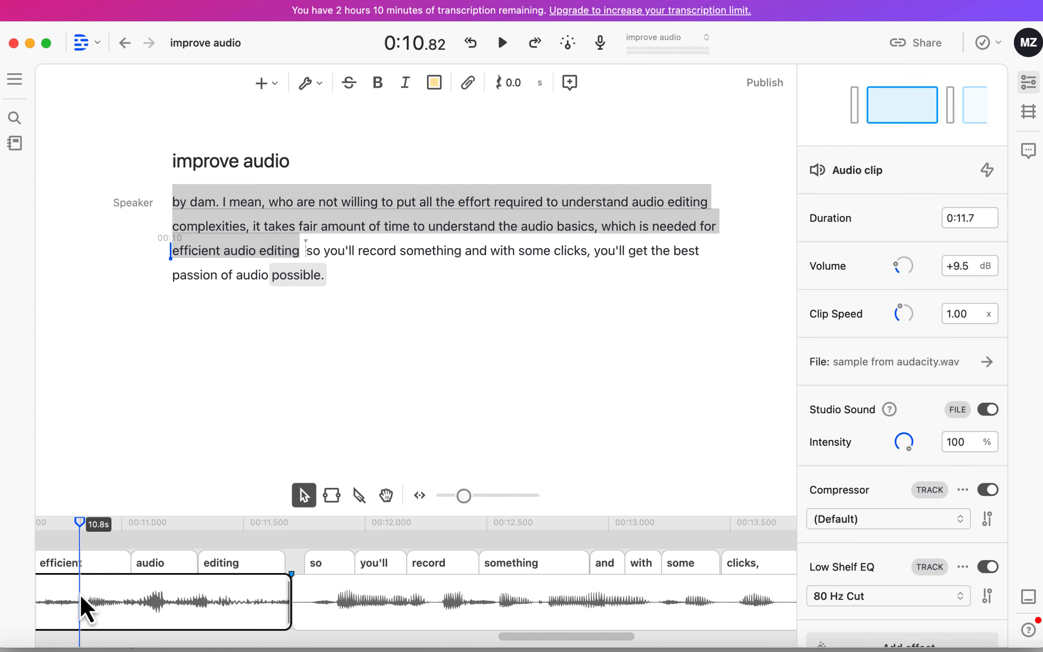
{"action": "left_click_drag", "start_coordinate": [464, 496], "coordinate": [454, 496]}
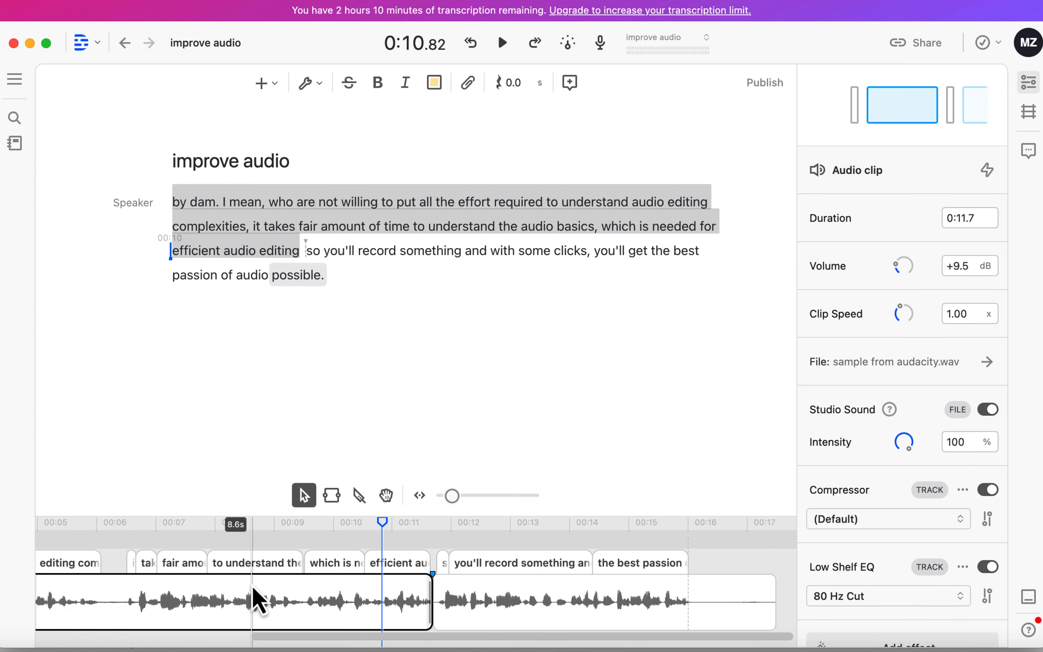
{"action": "left_click", "coordinate": [124, 604]}
{"action": "key", "text": "space"}
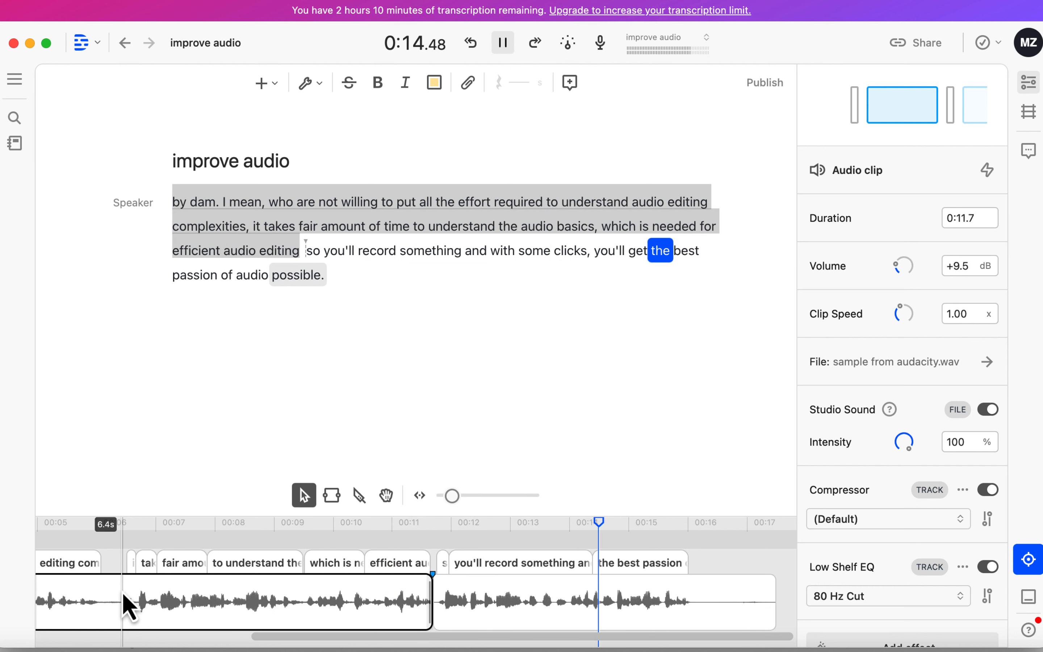
{"action": "key", "text": "space"}
Play the edited recording from about 0.4 s through to its end.
{"action": "scroll", "coordinate": [145, 609], "scroll_direction": "left", "scroll_amount": 5}
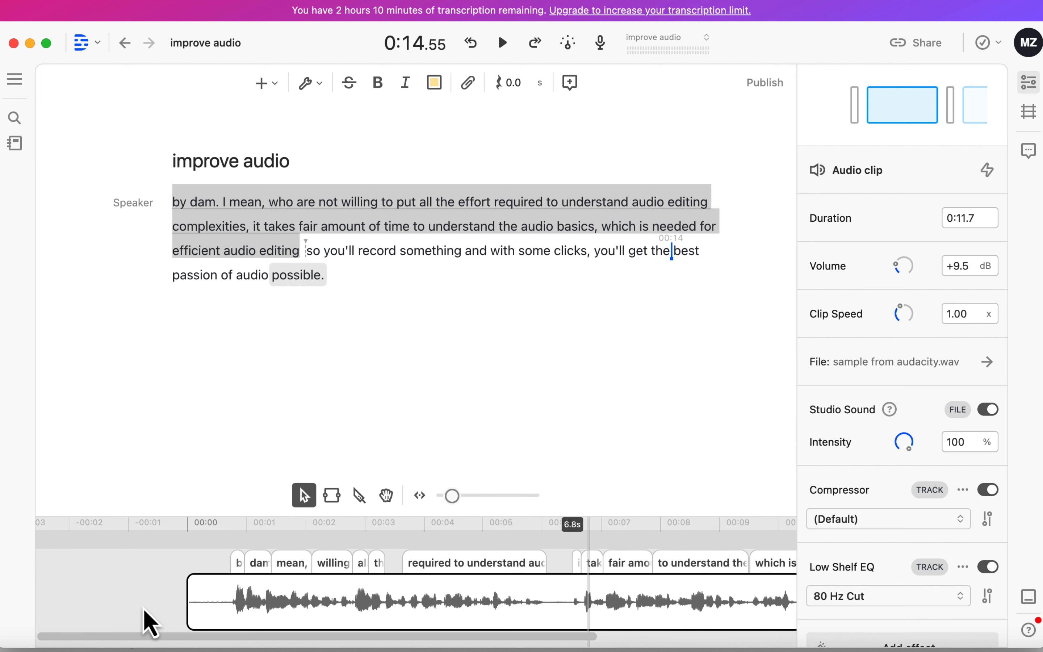
{"action": "left_click", "coordinate": [213, 595]}
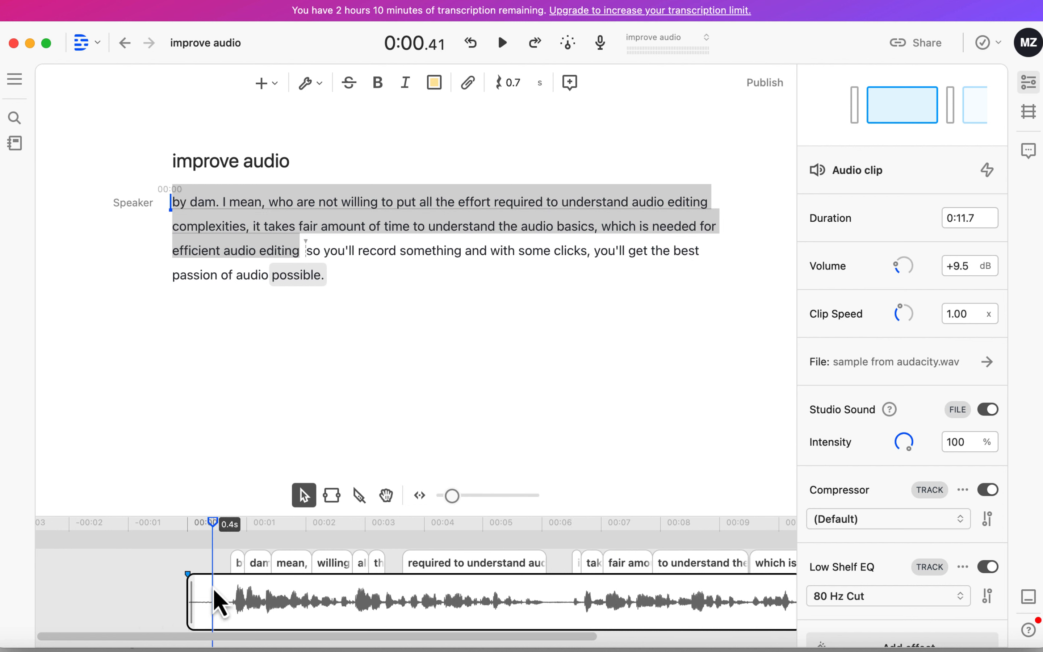
{"action": "key", "text": "space"}
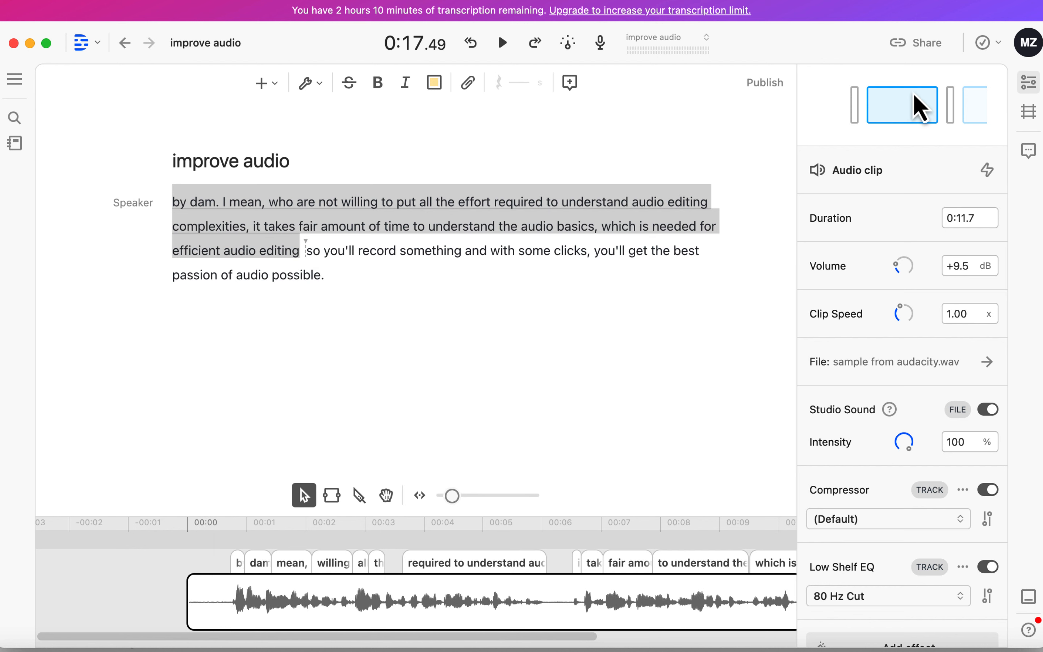
Export the current selection as lossless WAV audio with 1 channel, 44100 sample rate and volume normalized to -23 LUFS.
{"action": "left_click", "coordinate": [927, 42]}
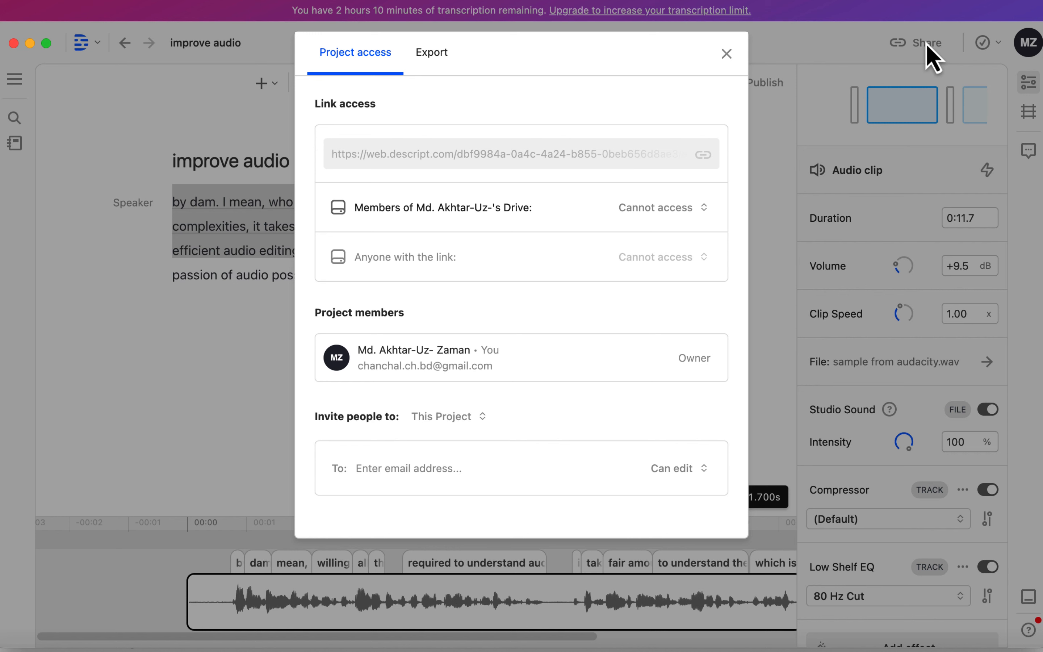
{"action": "left_click", "coordinate": [433, 53]}
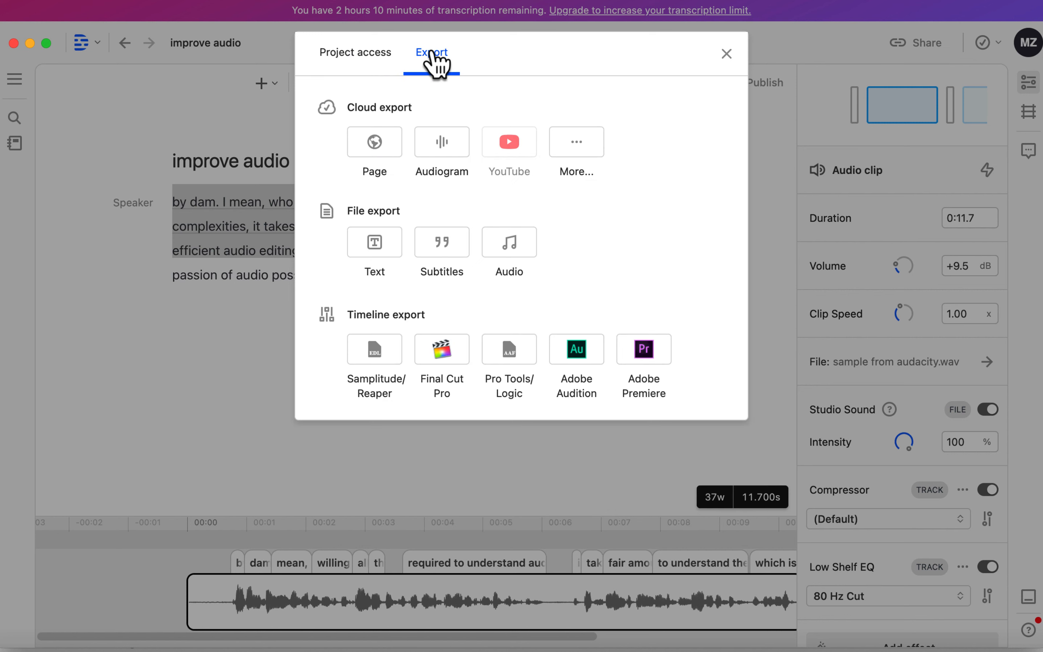
{"action": "left_click", "coordinate": [515, 251]}
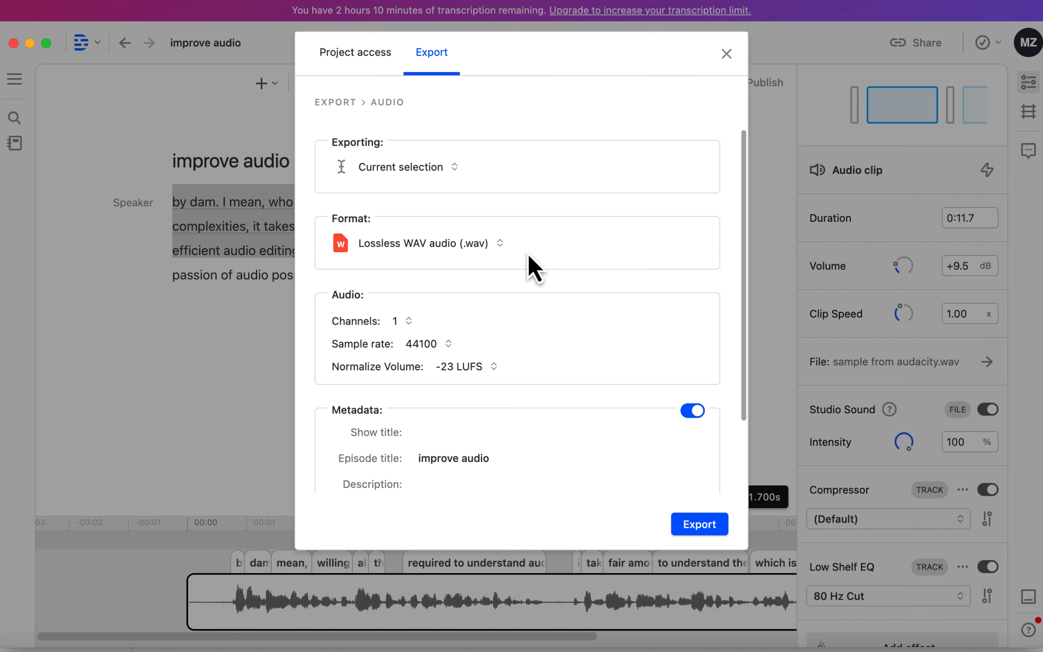
{"action": "left_click", "coordinate": [457, 367]}
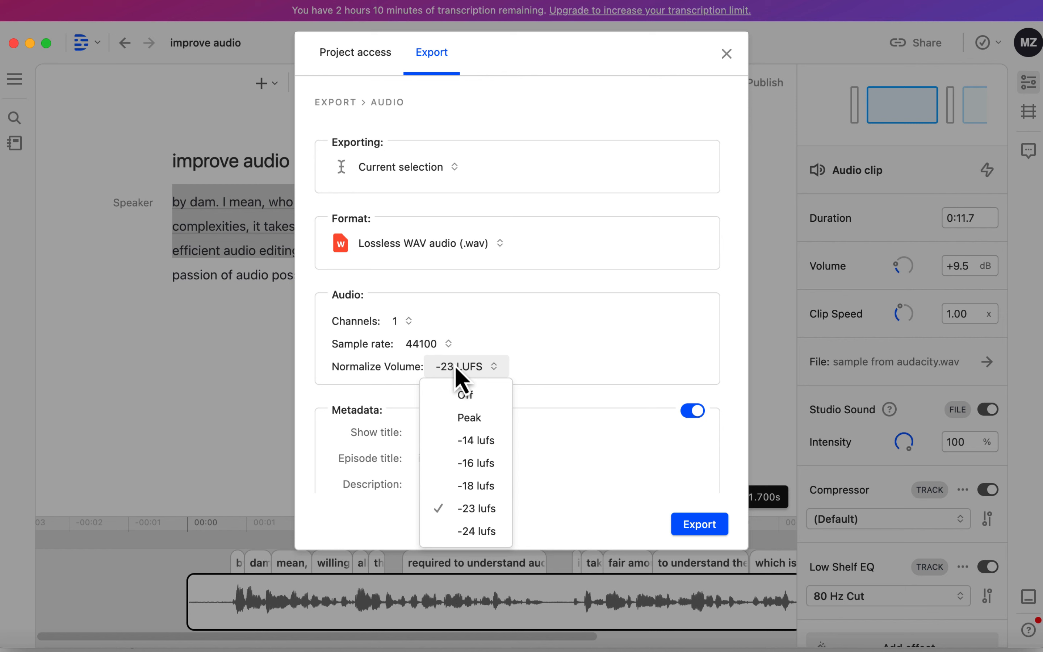
{"action": "left_click", "coordinate": [554, 351]}
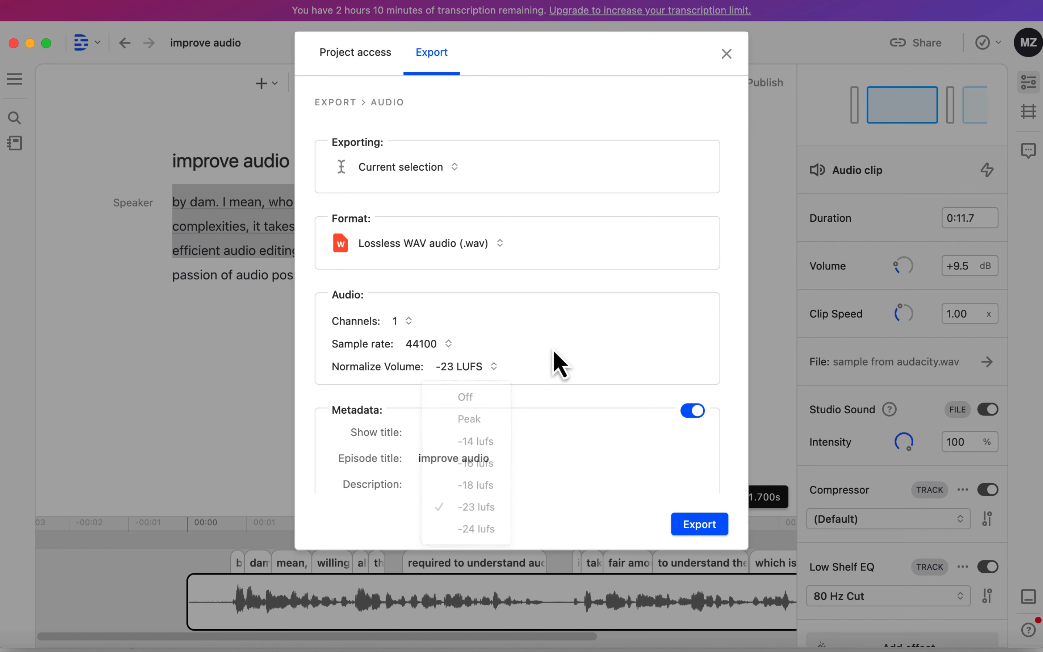
{"action": "left_click", "coordinate": [699, 525]}
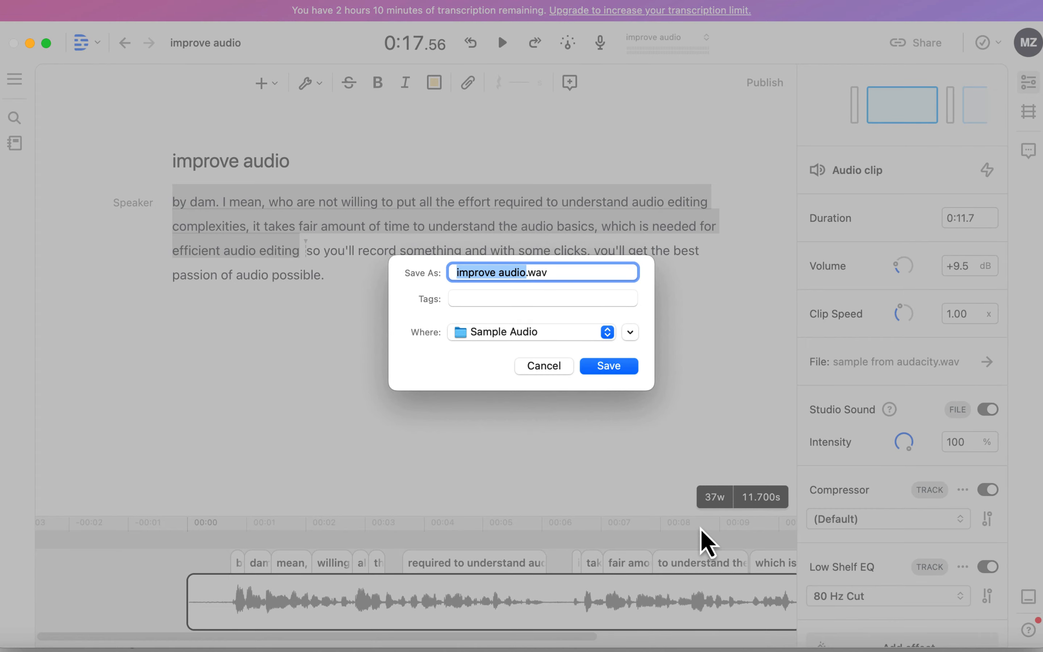
Save the exported audio to the Desktop as "improve audio from Descript.wav" and show the saved file in its folder.
{"action": "left_click", "coordinate": [508, 333]}
{"action": "left_click", "coordinate": [508, 385]}
{"action": "key", "text": "Right"}
{"action": "type", "text": "from Descript"}
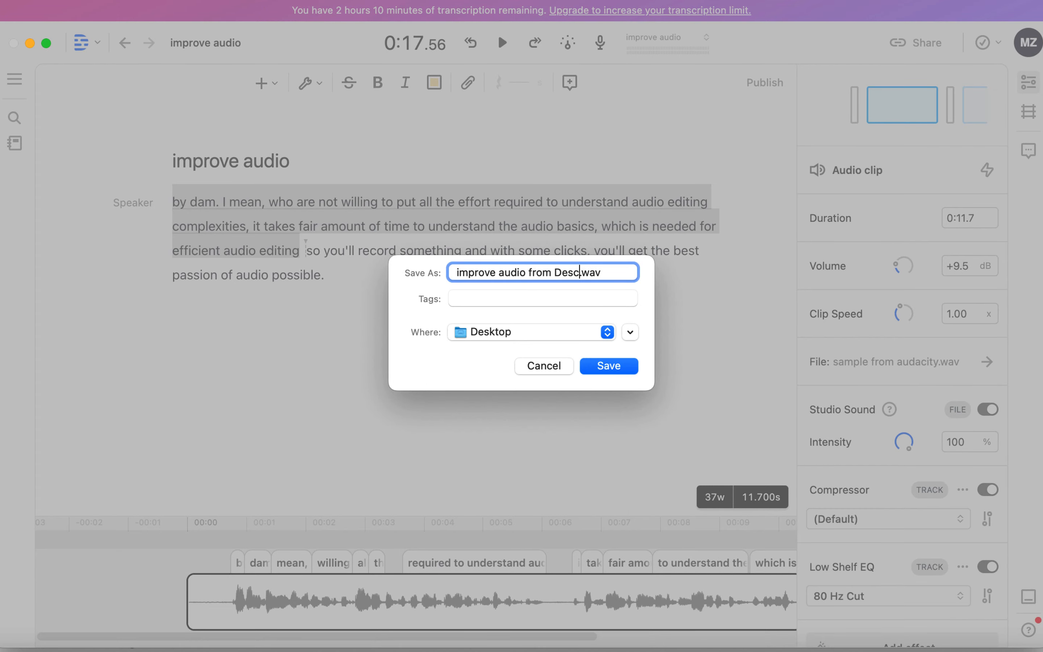
{"action": "key", "text": "Return"}
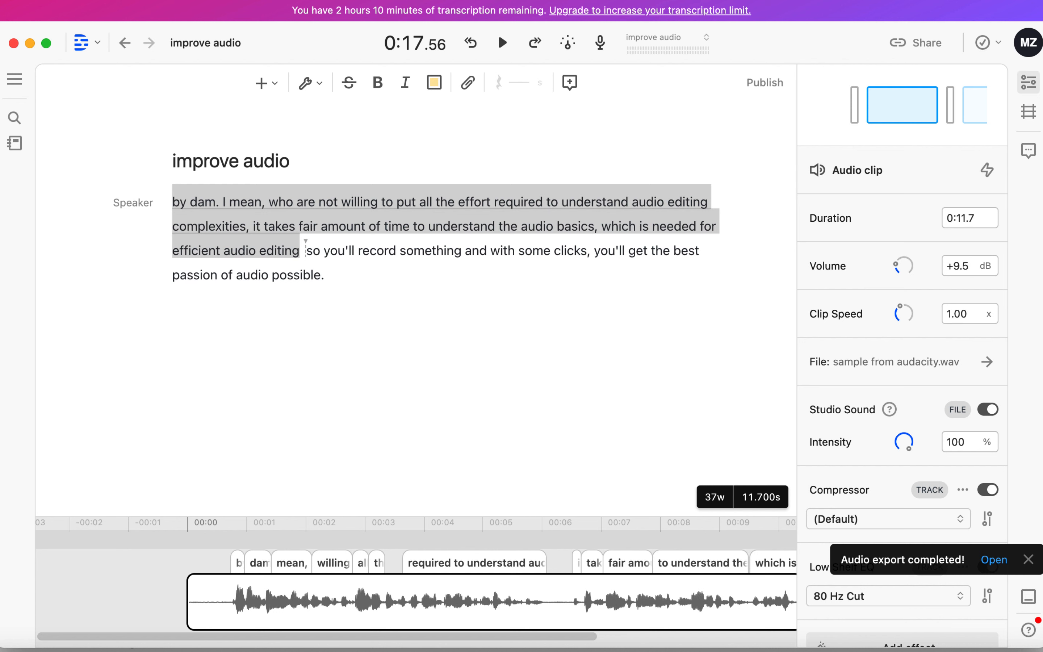
{"action": "left_click", "coordinate": [995, 566]}
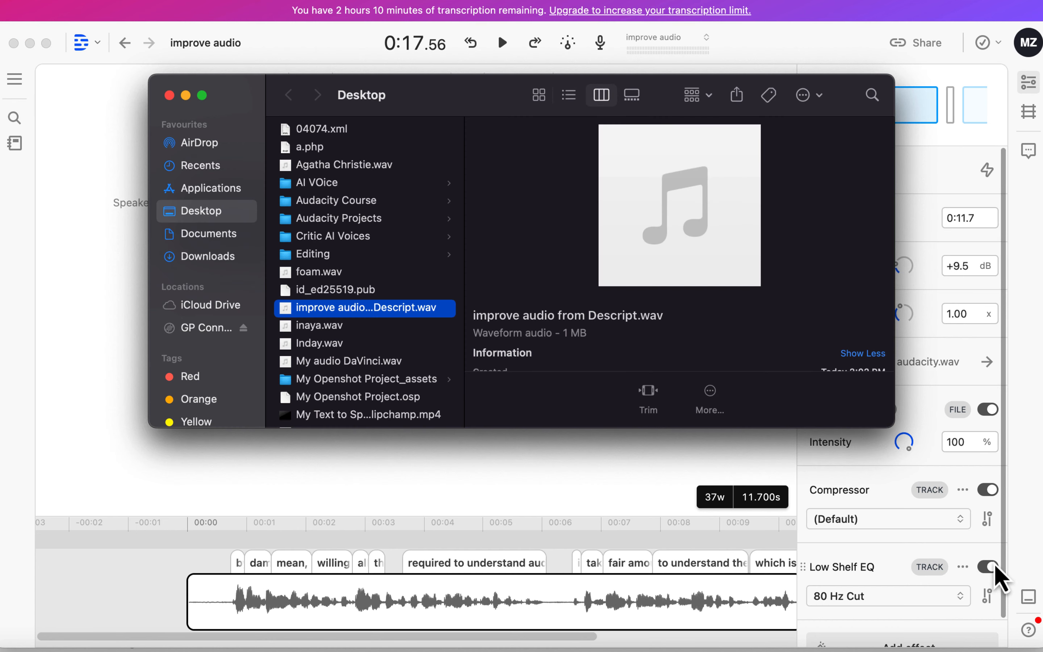
{"action": "left_click", "coordinate": [369, 312]}
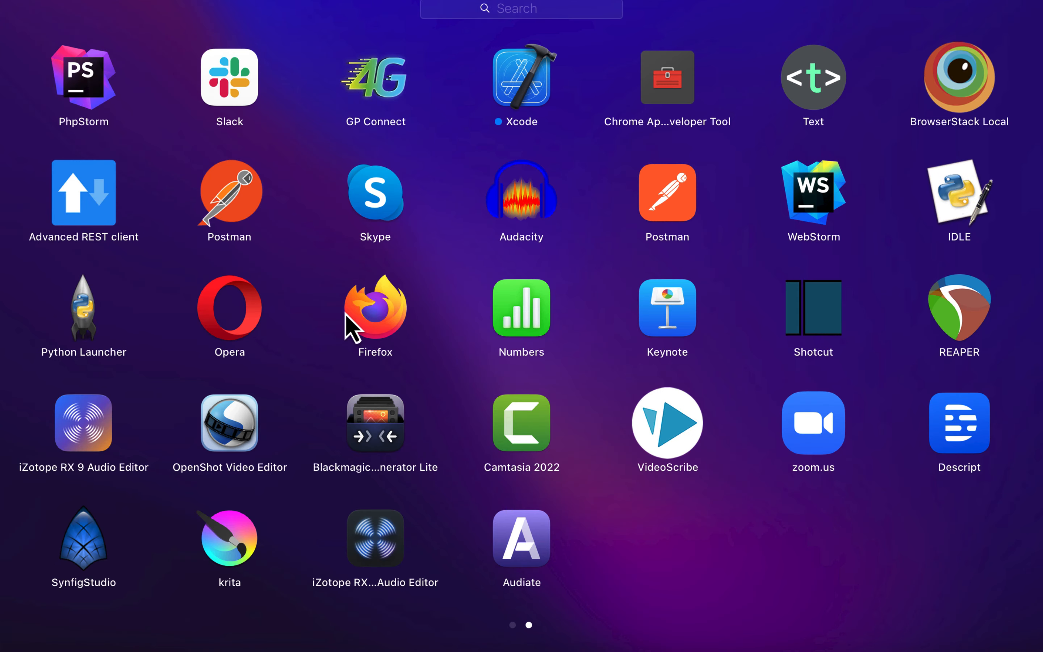
Launch Audiate and continue with its trial version.
{"action": "type", "text": "auda"}
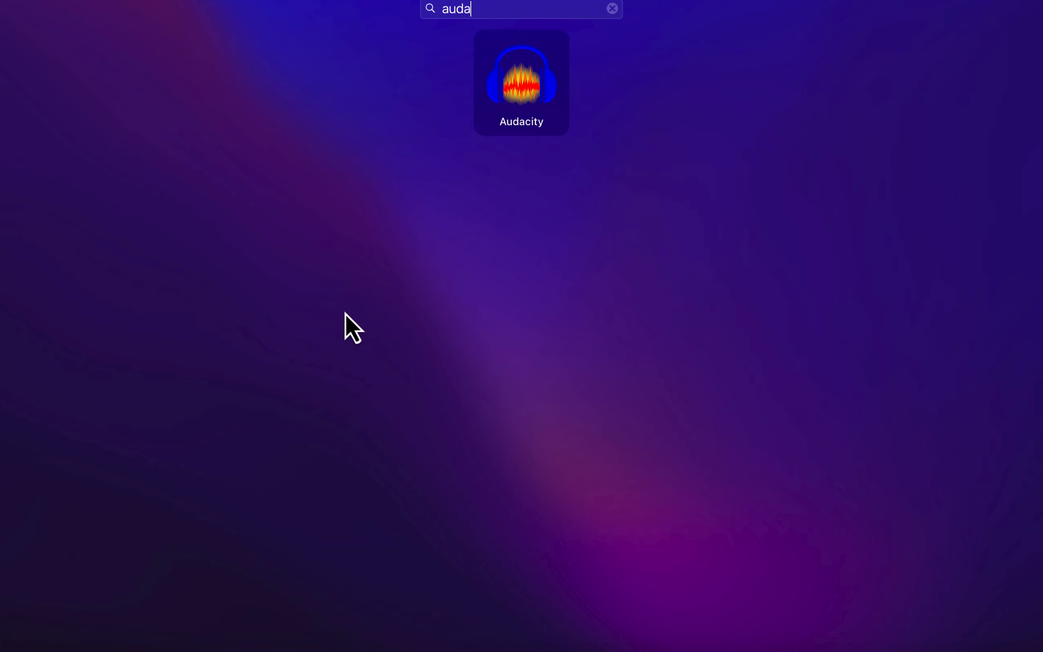
{"action": "key", "text": "BackSpace"}
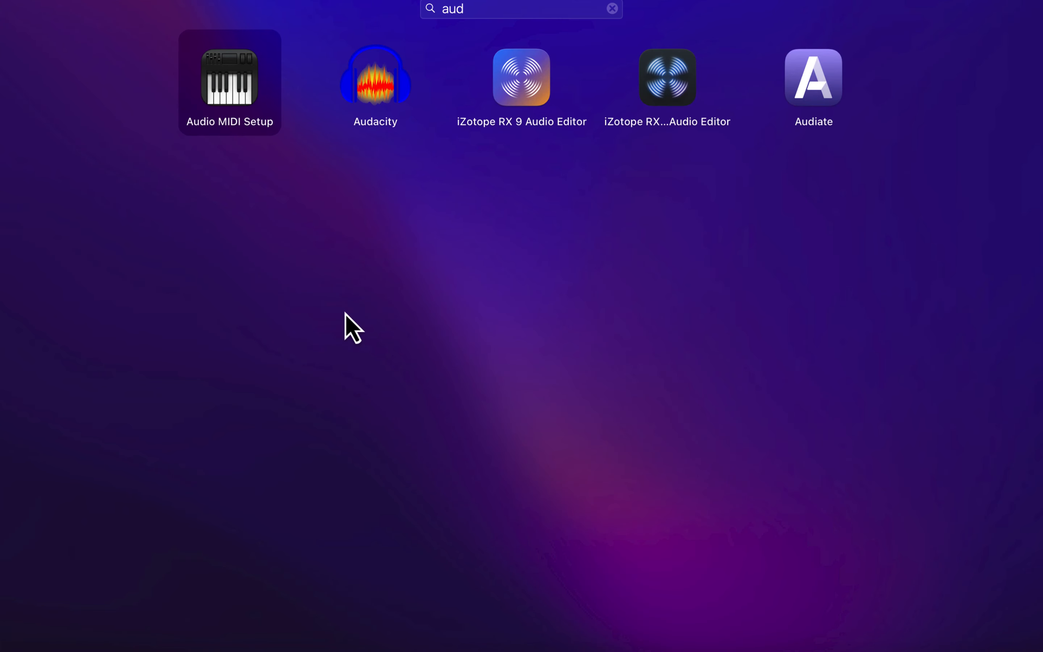
{"action": "type", "text": "ia"}
{"action": "key", "text": "Return"}
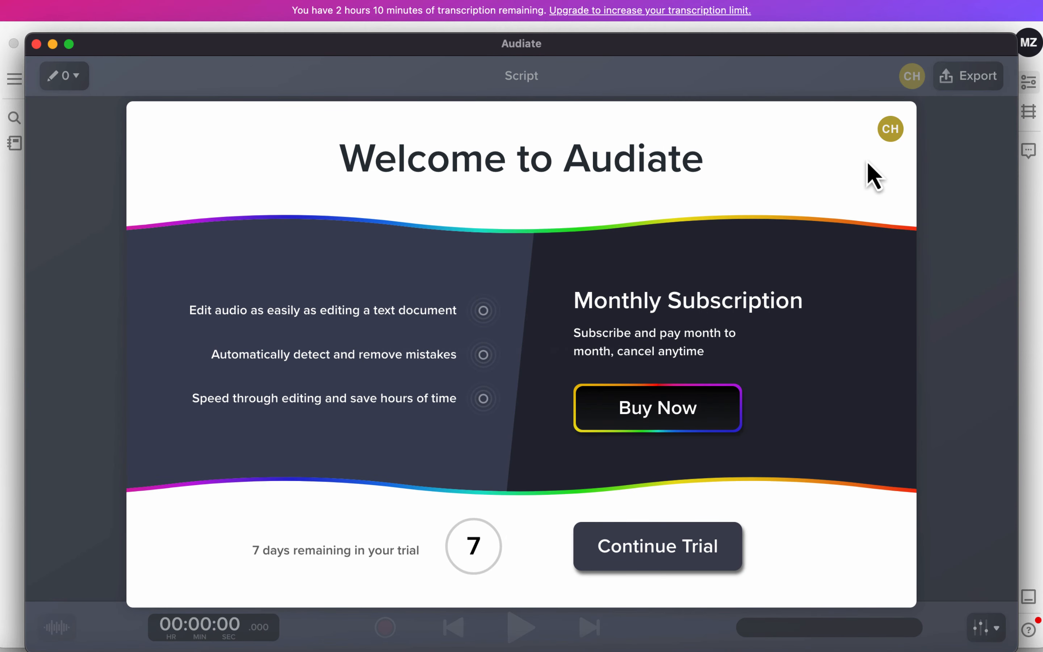
{"action": "left_click", "coordinate": [616, 548]}
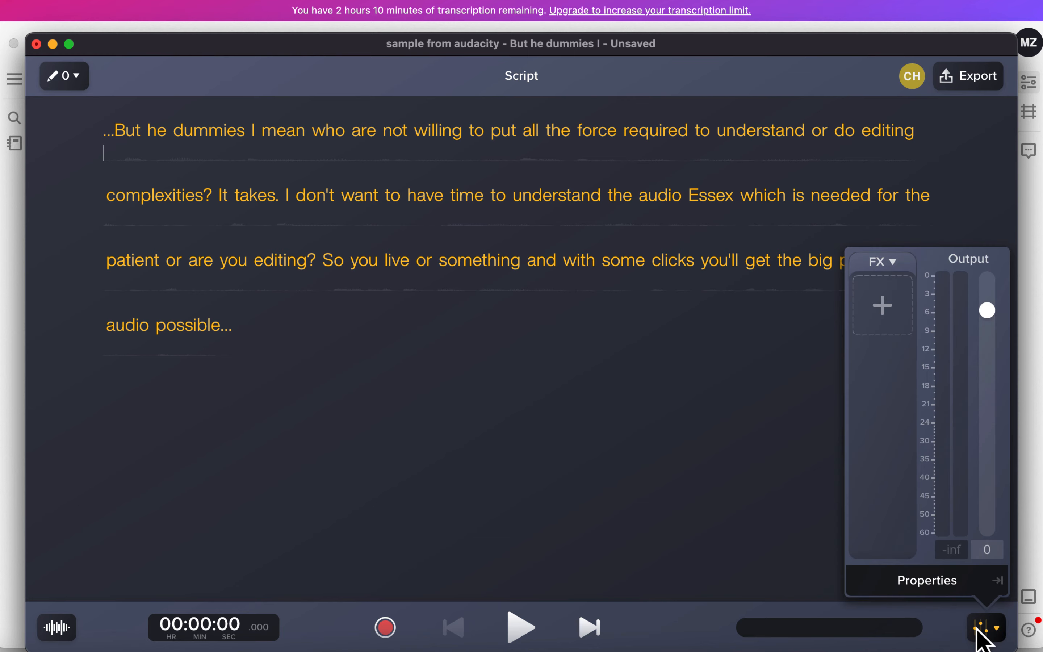
Play the recording in the Waveform Editor and add a Volume Leveler effect with the Default preset to the output.
{"action": "left_click", "coordinate": [60, 631]}
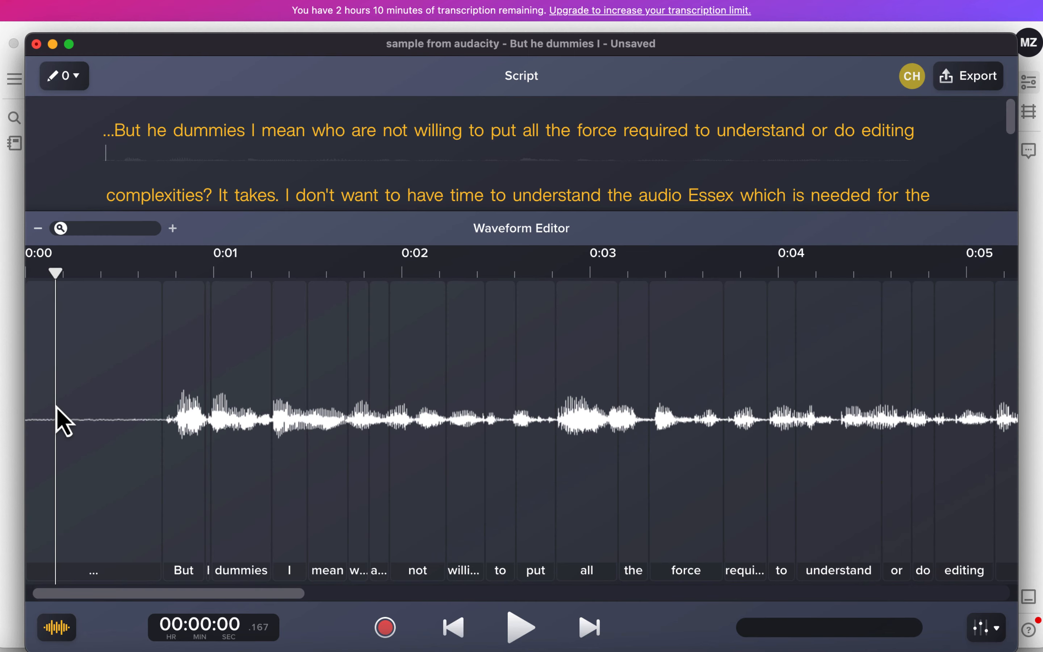
{"action": "key", "text": "space"}
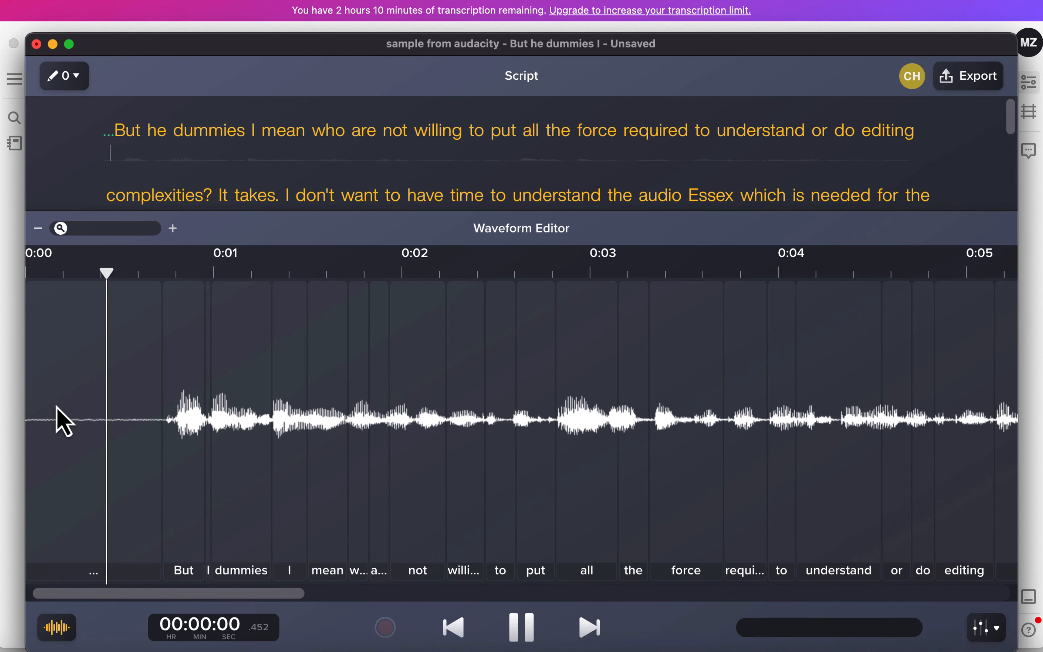
{"action": "left_click", "coordinate": [988, 630]}
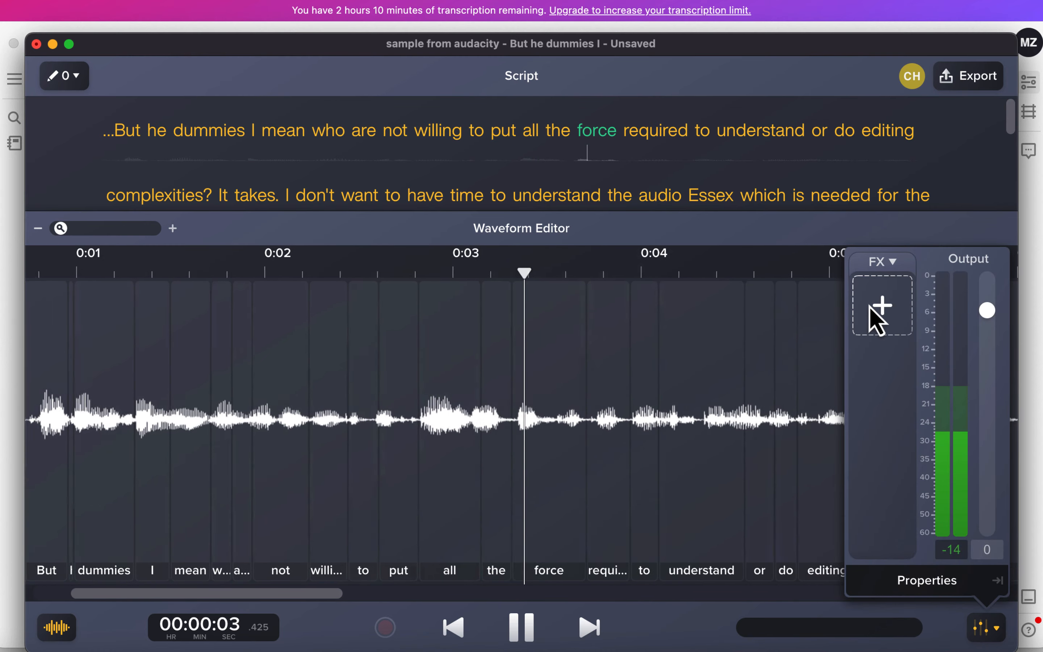
{"action": "left_click", "coordinate": [880, 322]}
{"action": "left_click", "coordinate": [774, 347]}
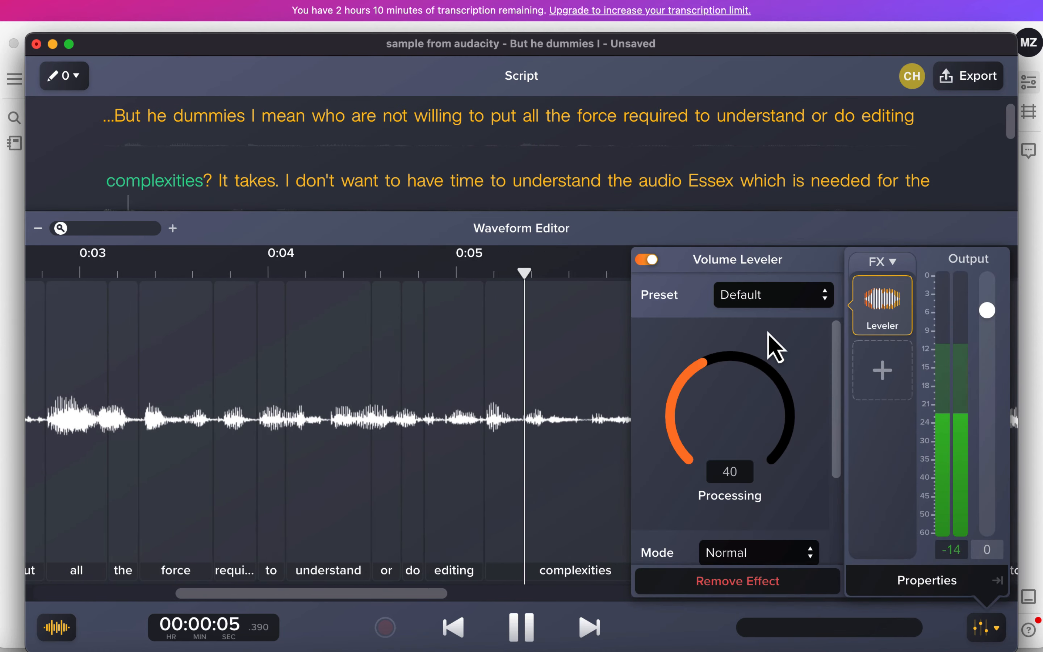
Add a Remove Noise effect with the Default preset, review the remaining available effects, and stop playback.
{"action": "left_click", "coordinate": [880, 386]}
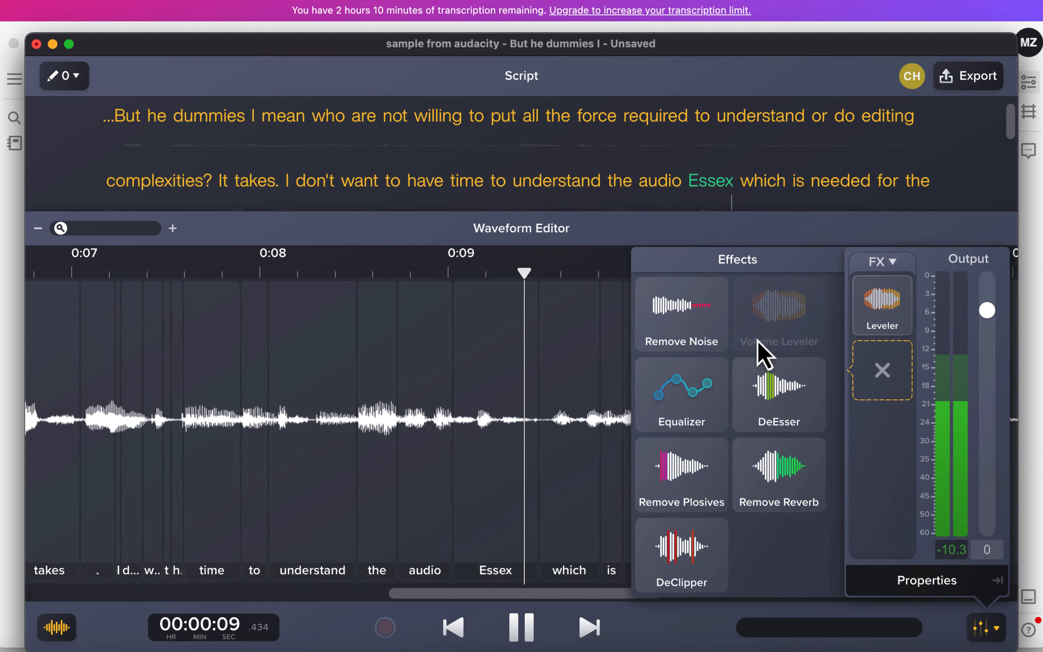
{"action": "left_click", "coordinate": [694, 338]}
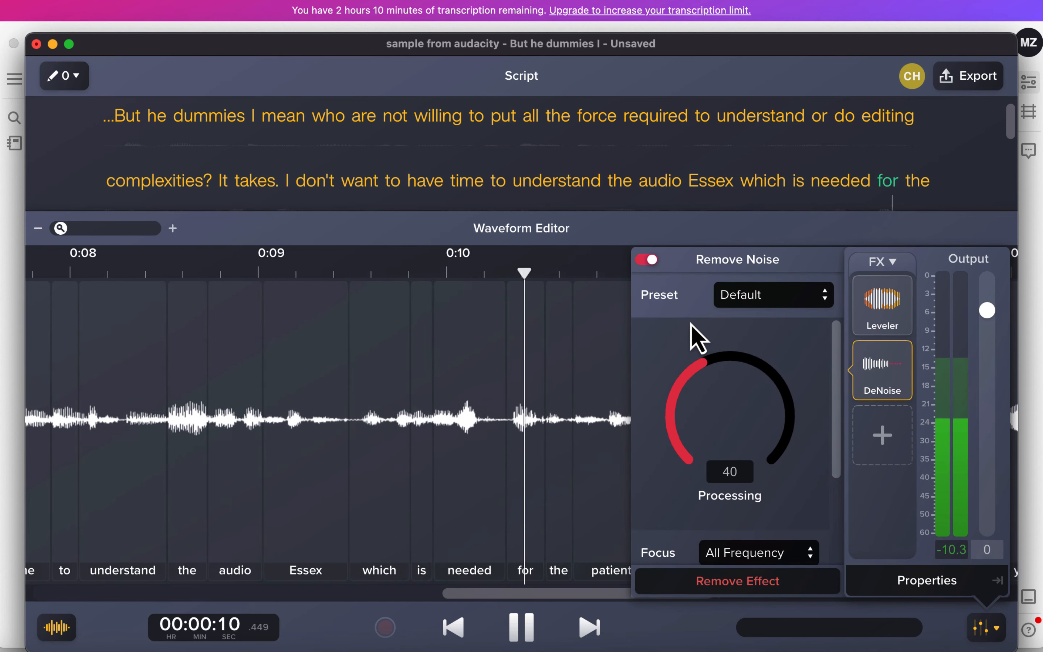
{"action": "left_click", "coordinate": [792, 310]}
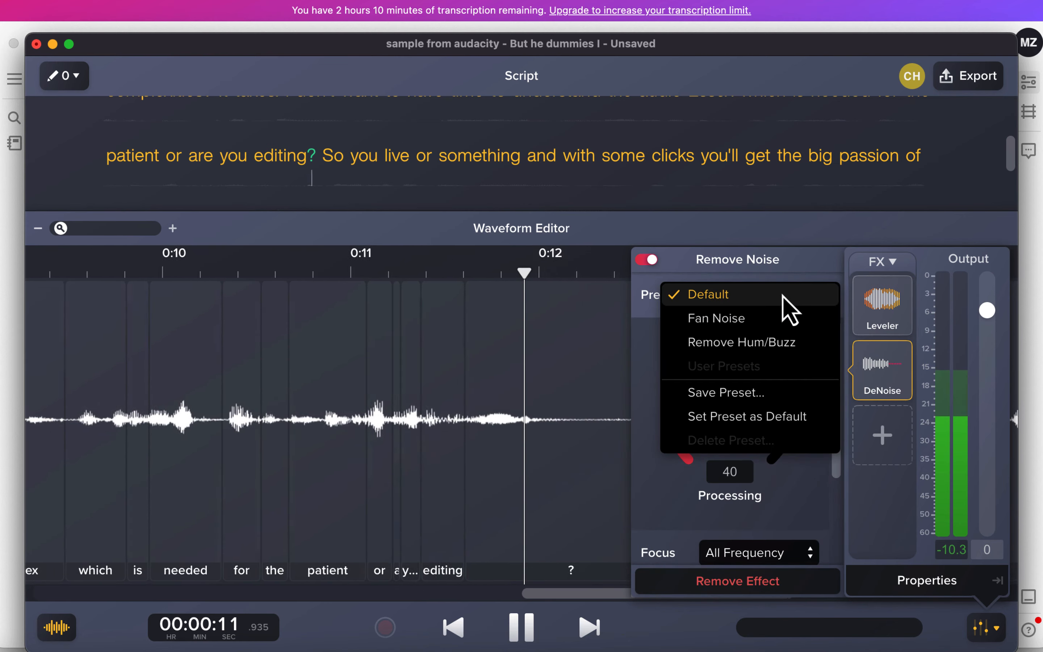
{"action": "left_click", "coordinate": [803, 271]}
{"action": "left_click", "coordinate": [884, 436]}
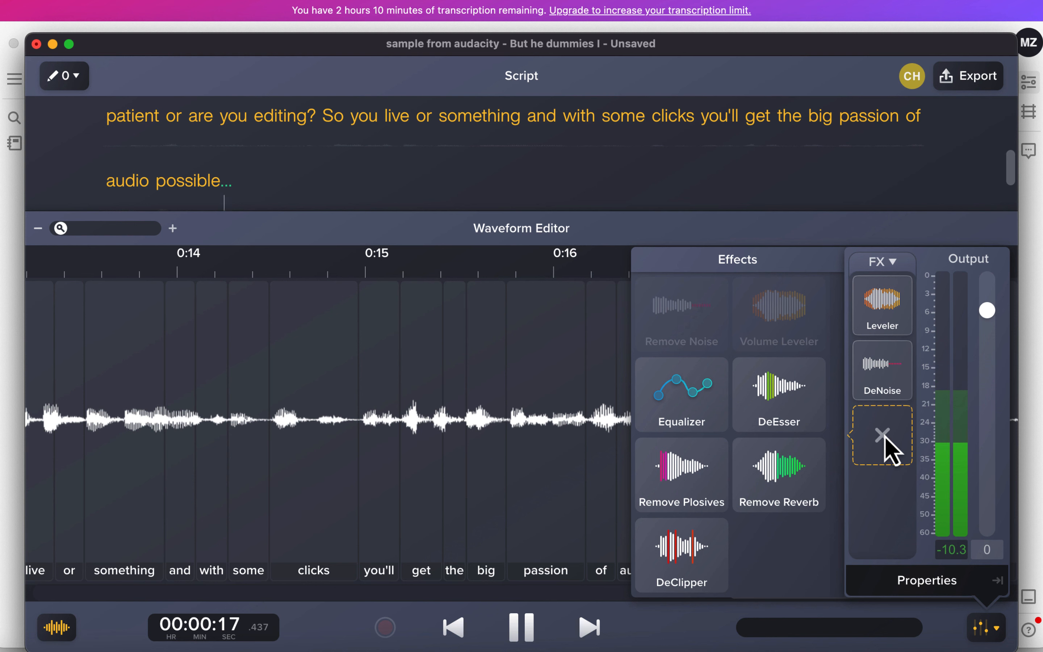
{"action": "key", "text": "space"}
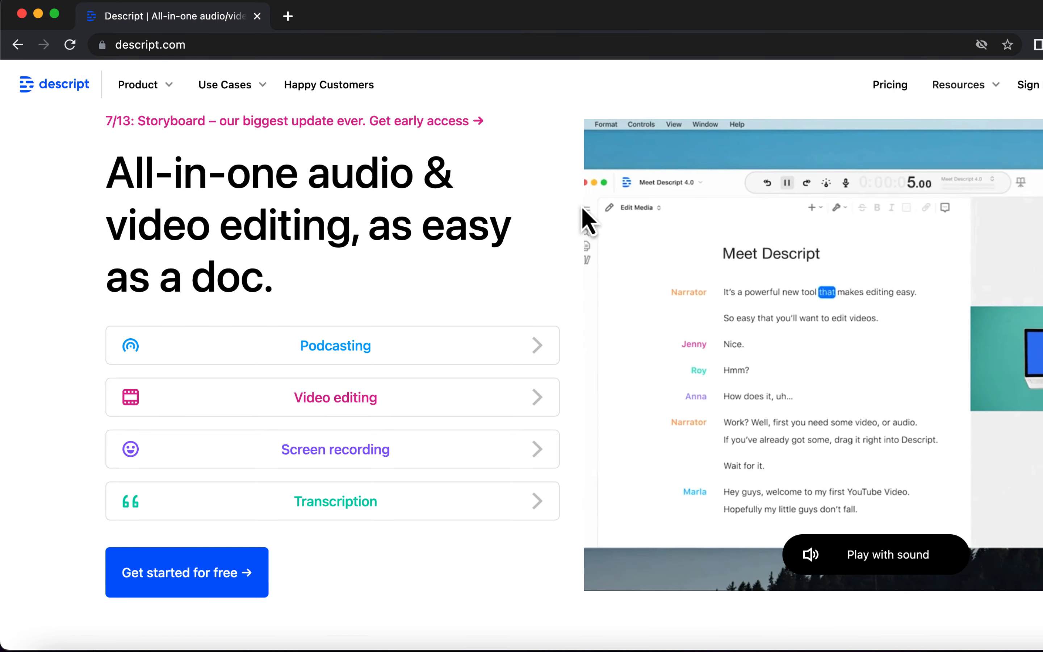
View the plan pricing on the Descript website in the browser and open the account sign-up page.
{"action": "left_click", "coordinate": [880, 87]}
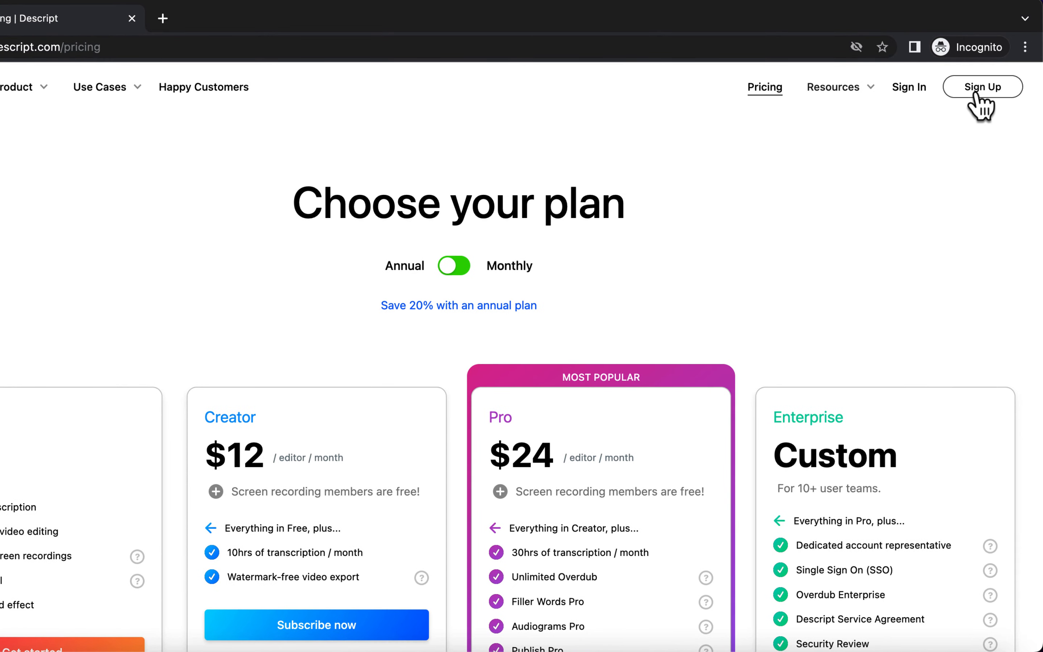
{"action": "left_click", "coordinate": [977, 92]}
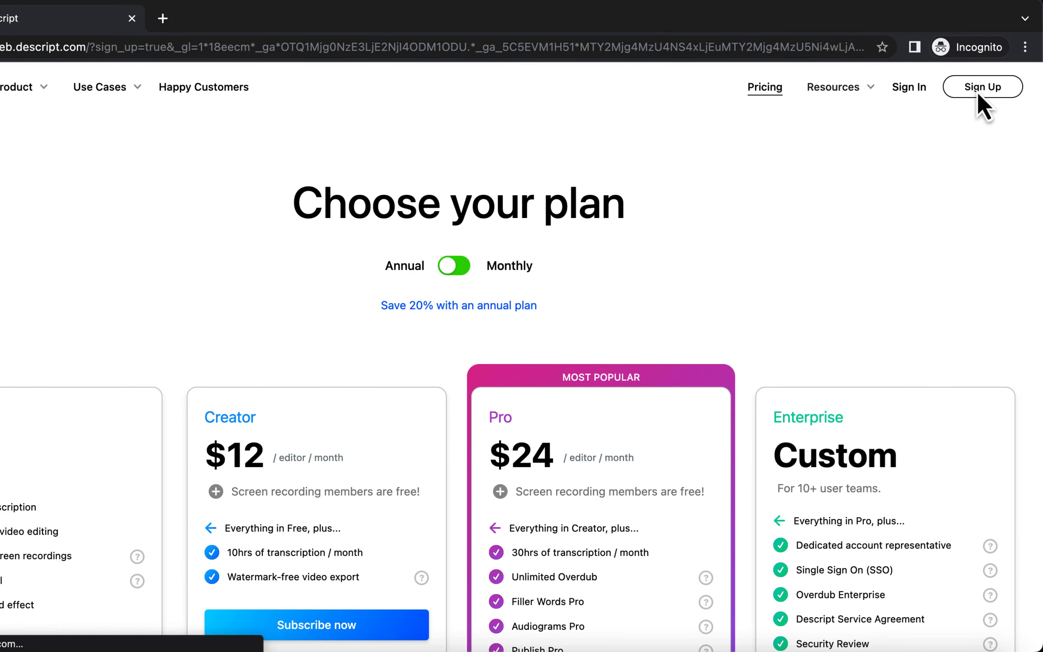